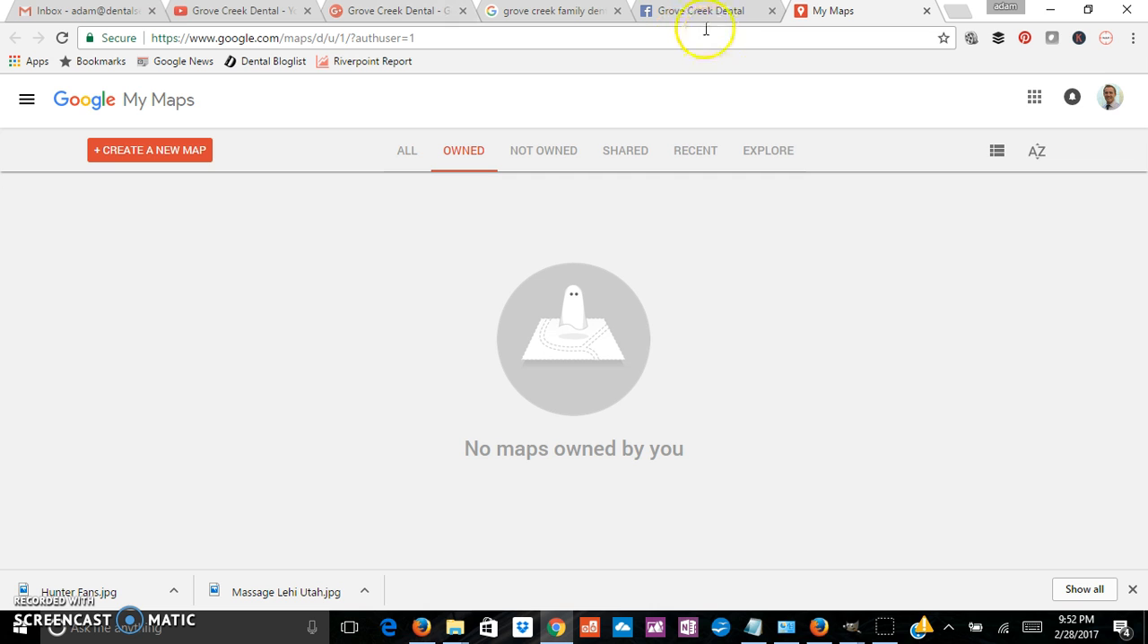
# Step: Search Google for "dentist pleasant grove" in a new browser tab
pyautogui.click(956, 13)
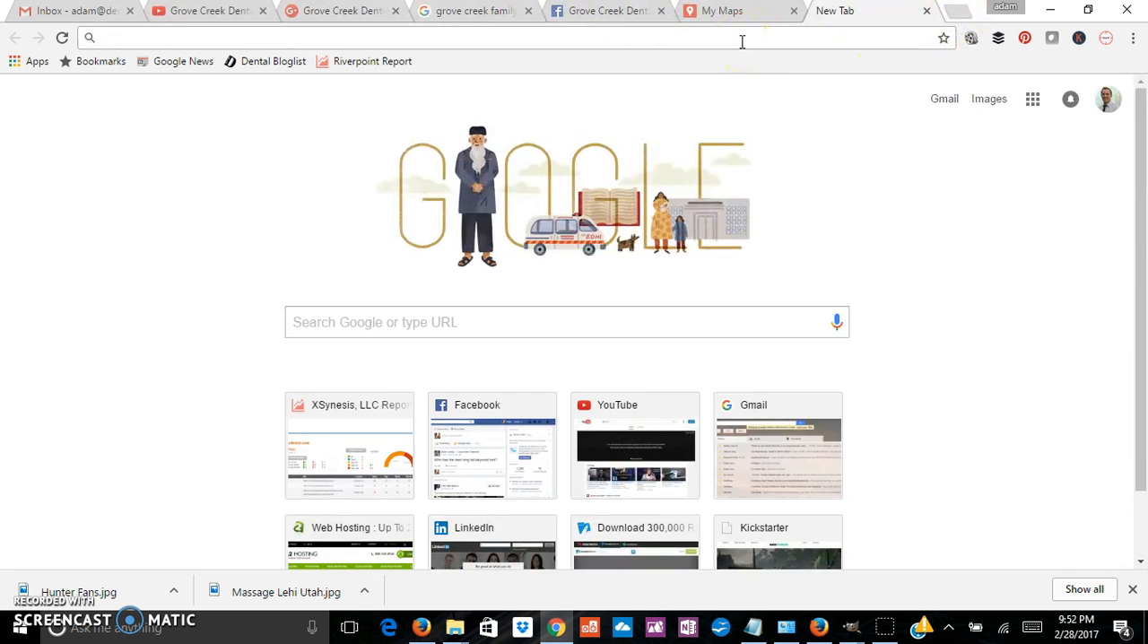
pyautogui.write('dentis')
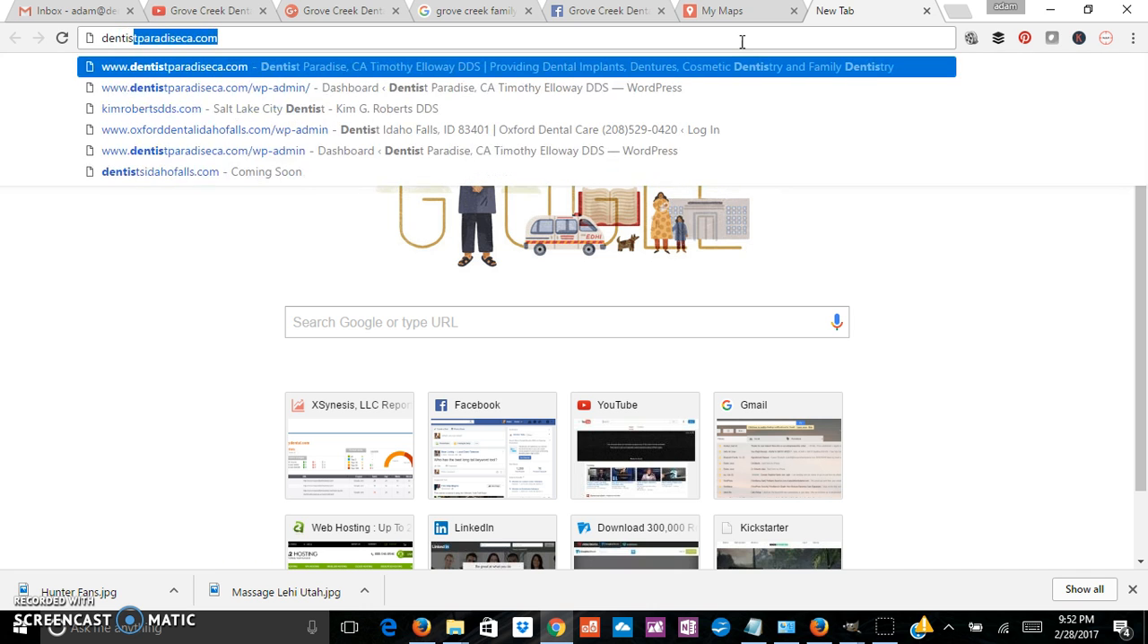
pyautogui.write('t in')
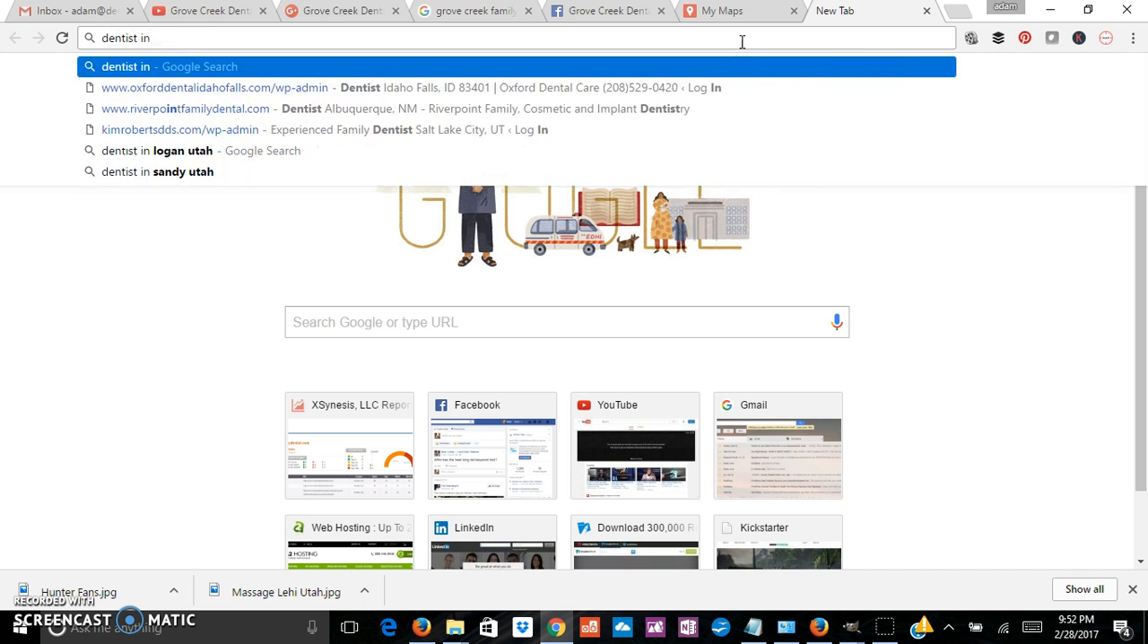
pyautogui.press('BackSpace')
pyautogui.press('BackSpace')
pyautogui.write('pleasant grove')
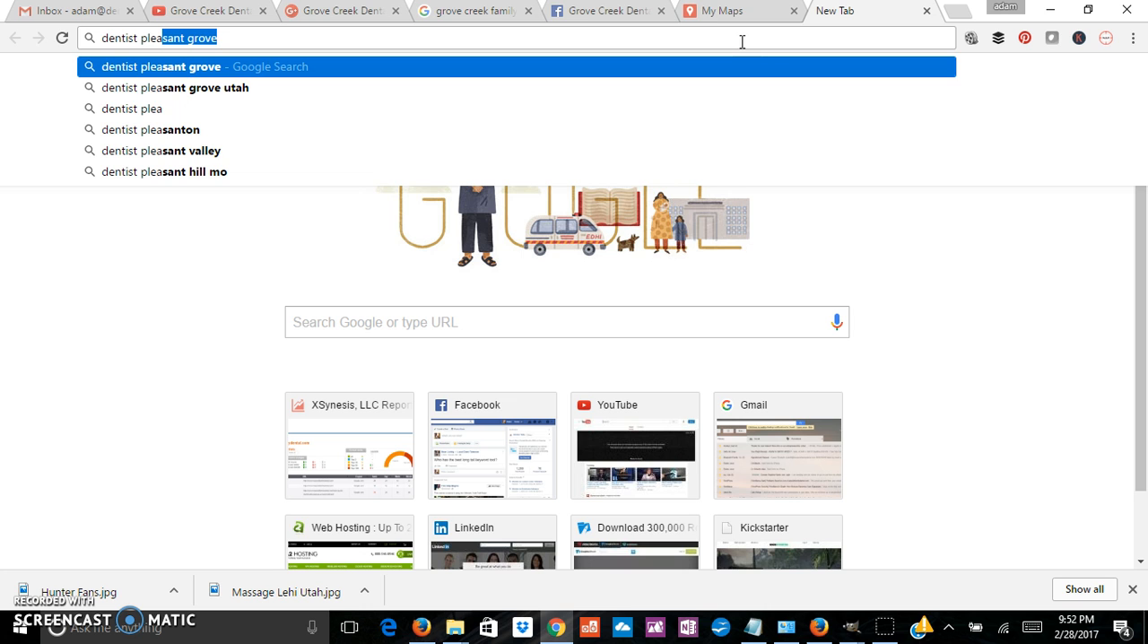
pyautogui.press('Return')
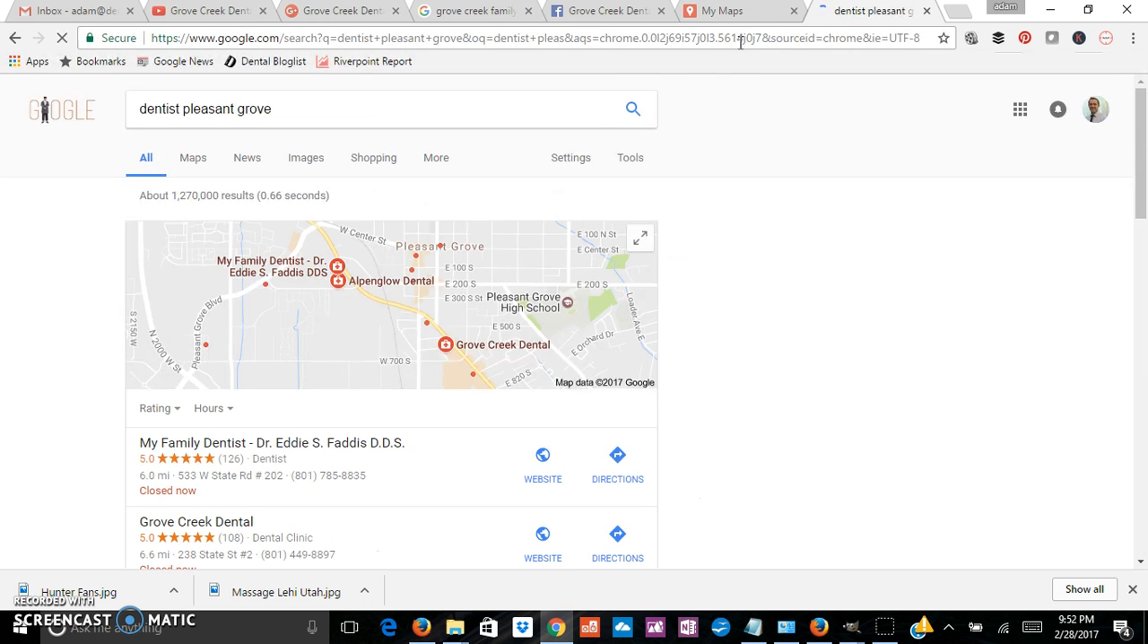
# Step: Examine the local map listings, the extended list of places and the organic results for Pleasant Grove dentists
pyautogui.scroll(-3, 819, 359)
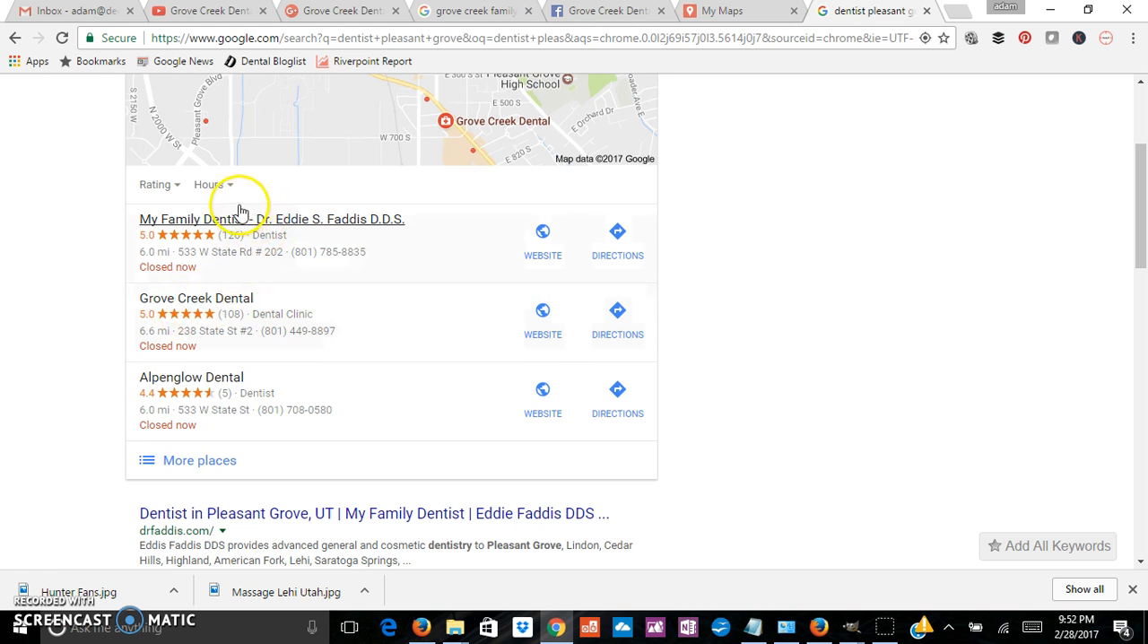
pyautogui.click(192, 460)
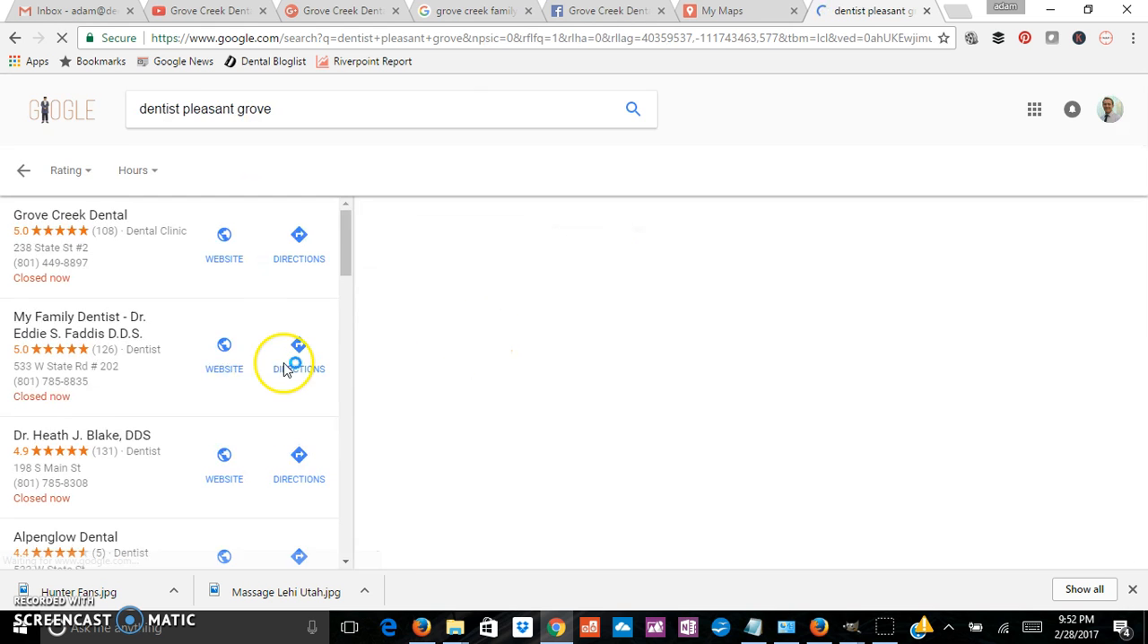
pyautogui.scroll(-7, 199, 349)
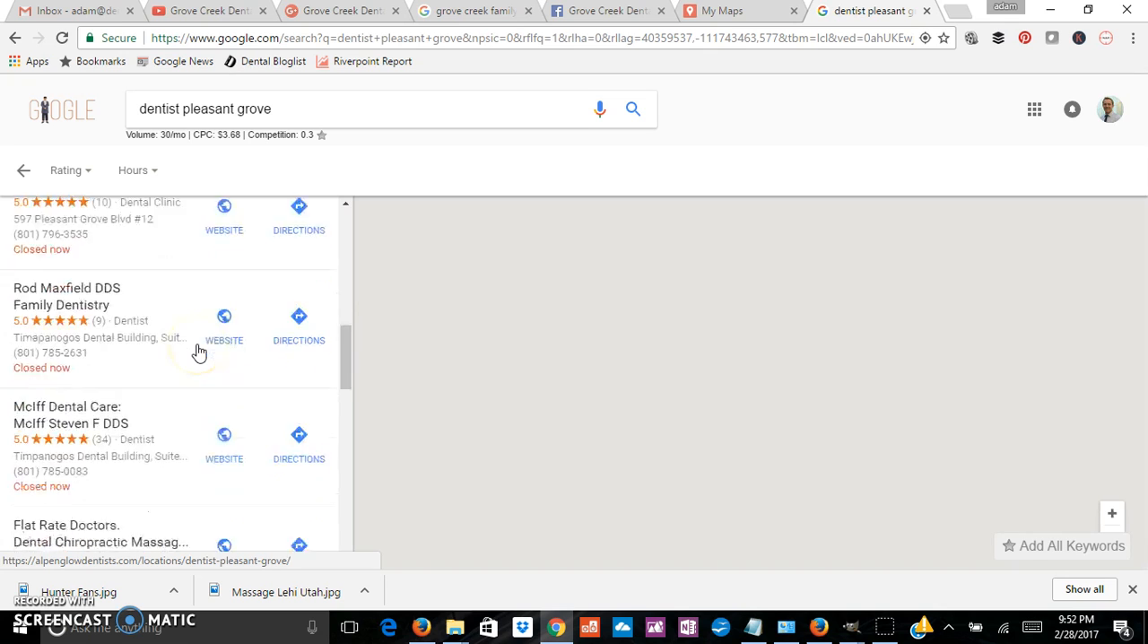
pyautogui.scroll(7, 194, 351)
pyautogui.click(12, 171)
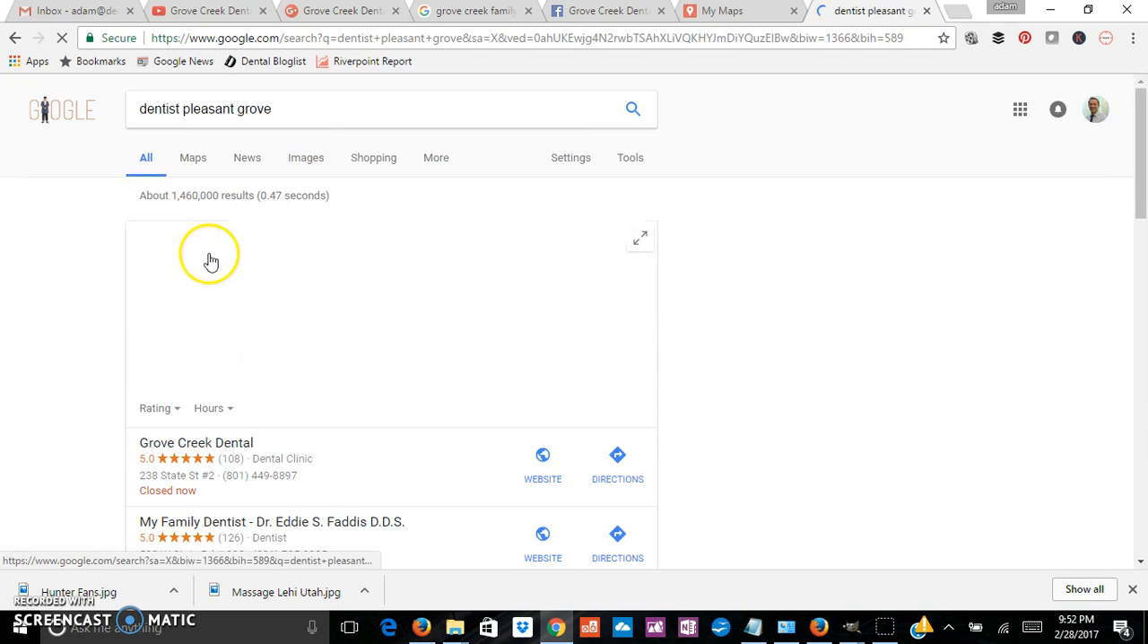
pyautogui.scroll(-3, 852, 323)
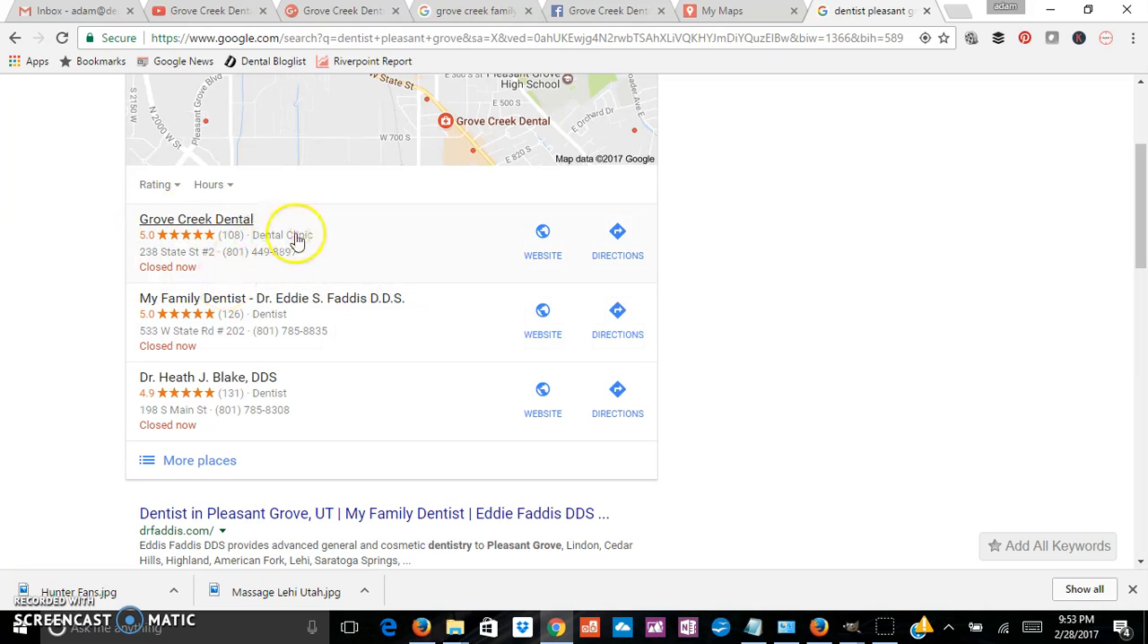
pyautogui.scroll(3, 785, 259)
pyautogui.scroll(-3, 785, 258)
pyautogui.scroll(-2, 792, 260)
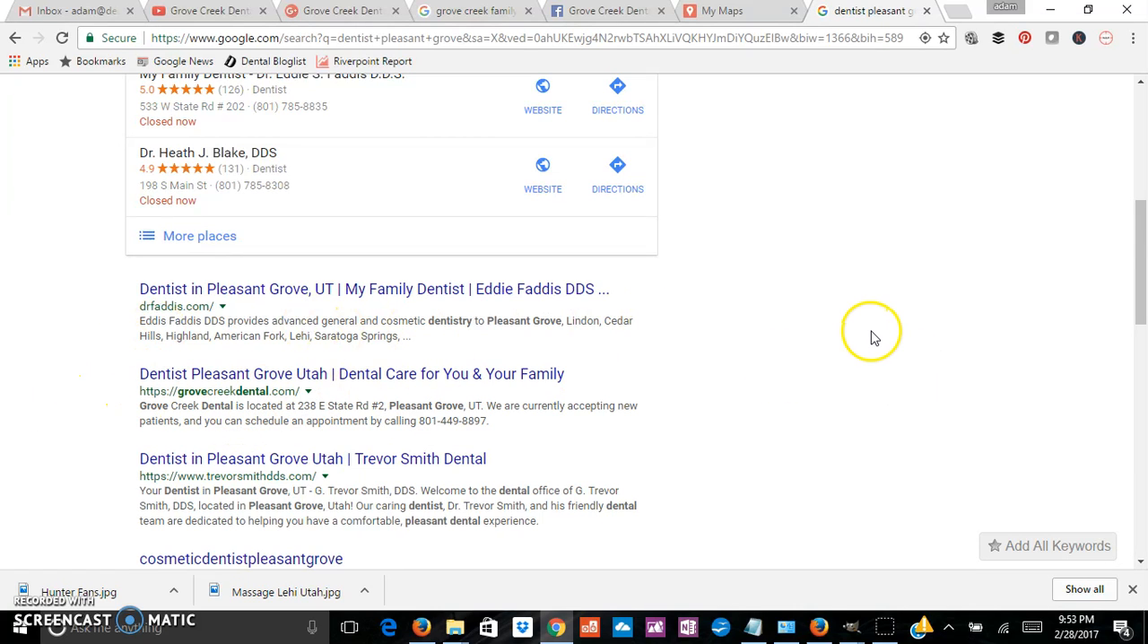
pyautogui.scroll(5, 874, 338)
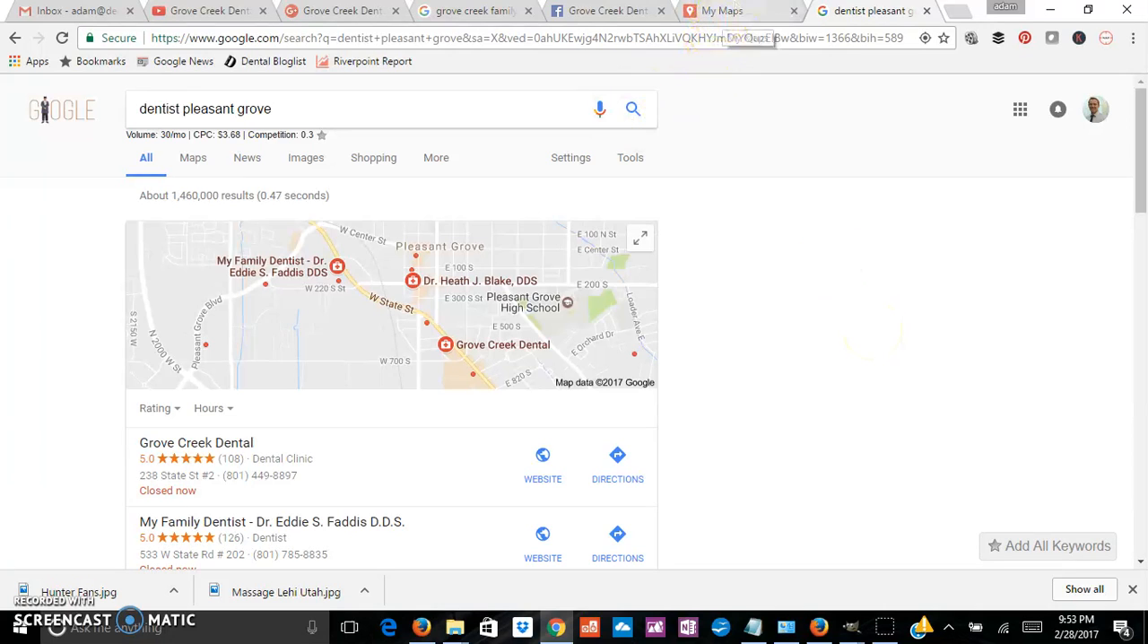
# Step: Load Google My Maps from its existing tab, switch to the practice's Google account and show its owned maps
pyautogui.click(724, 12)
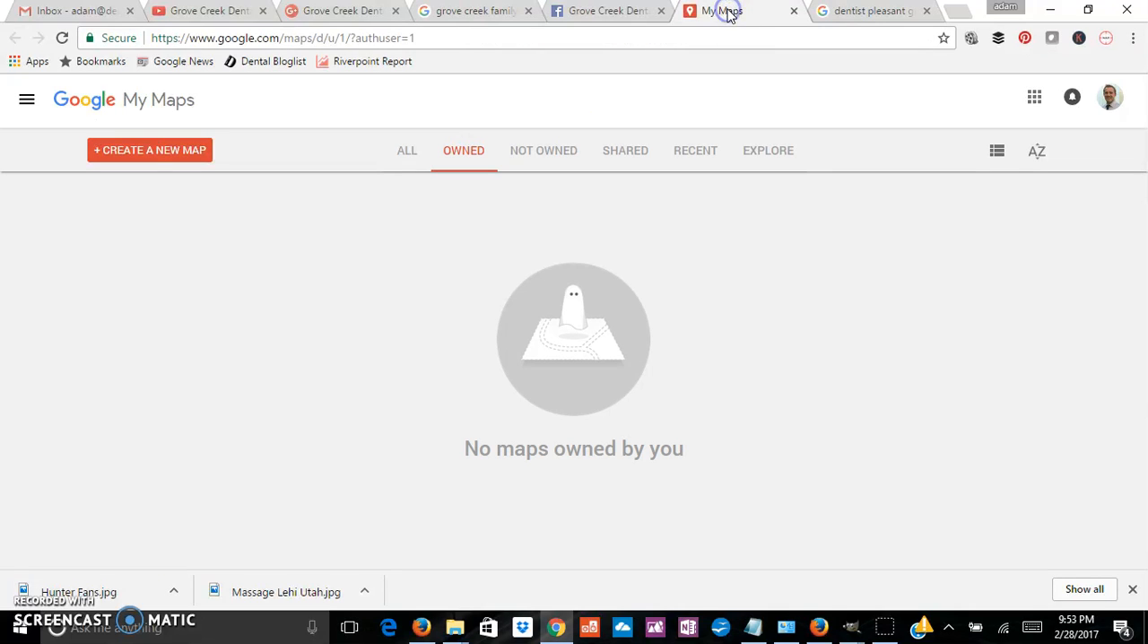
pyautogui.click(403, 38)
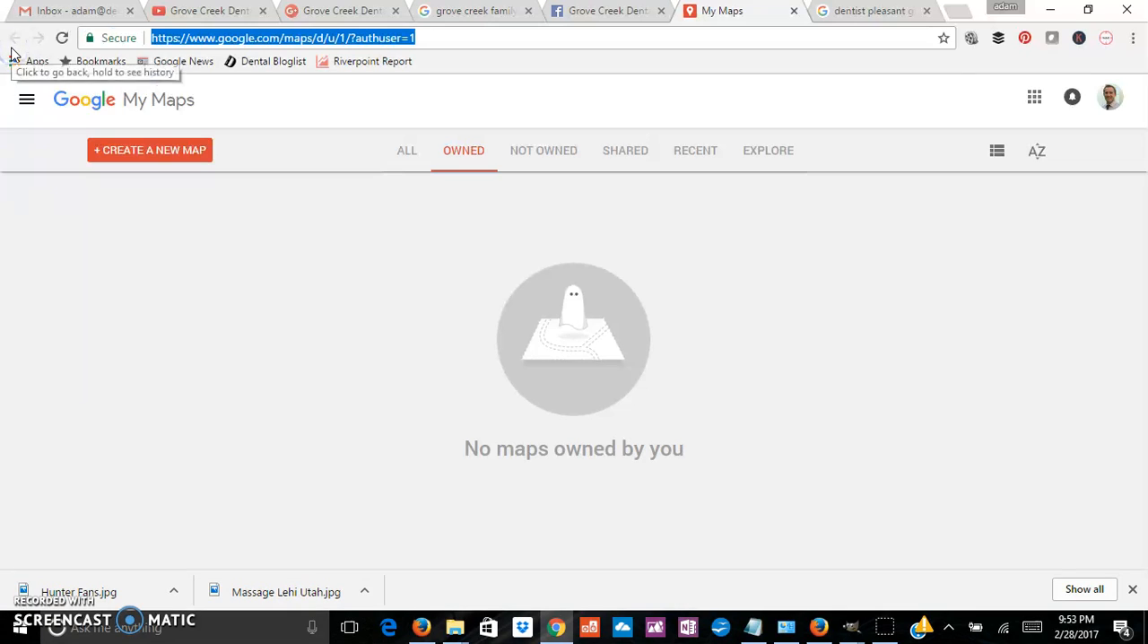
pyautogui.write('mymaps')
pyautogui.press('Return')
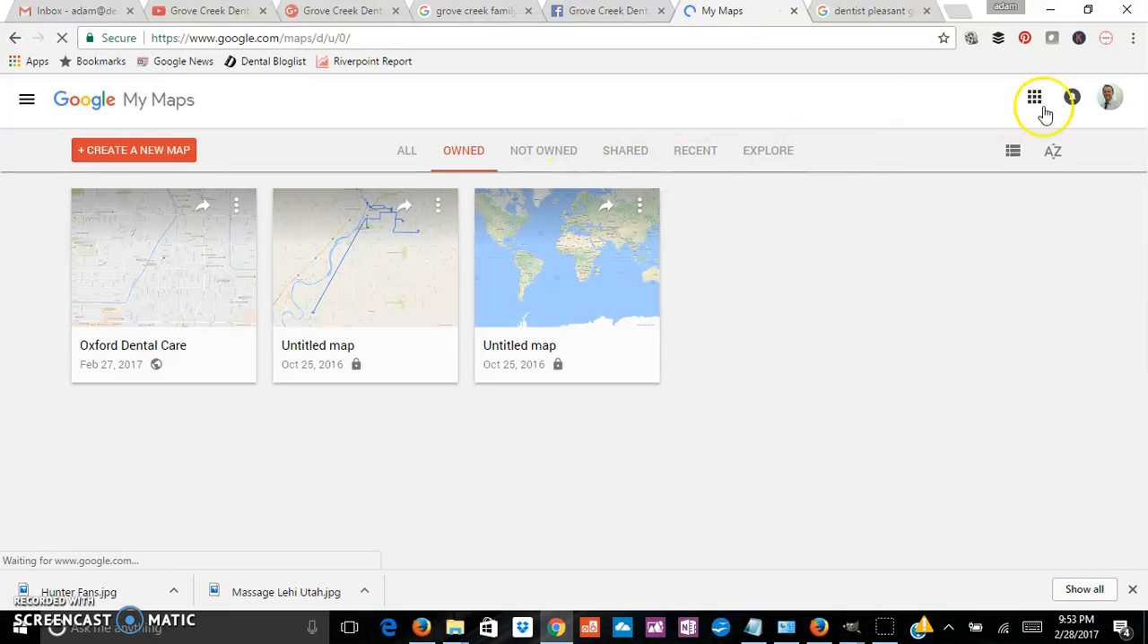
pyautogui.click(1109, 97)
pyautogui.click(993, 285)
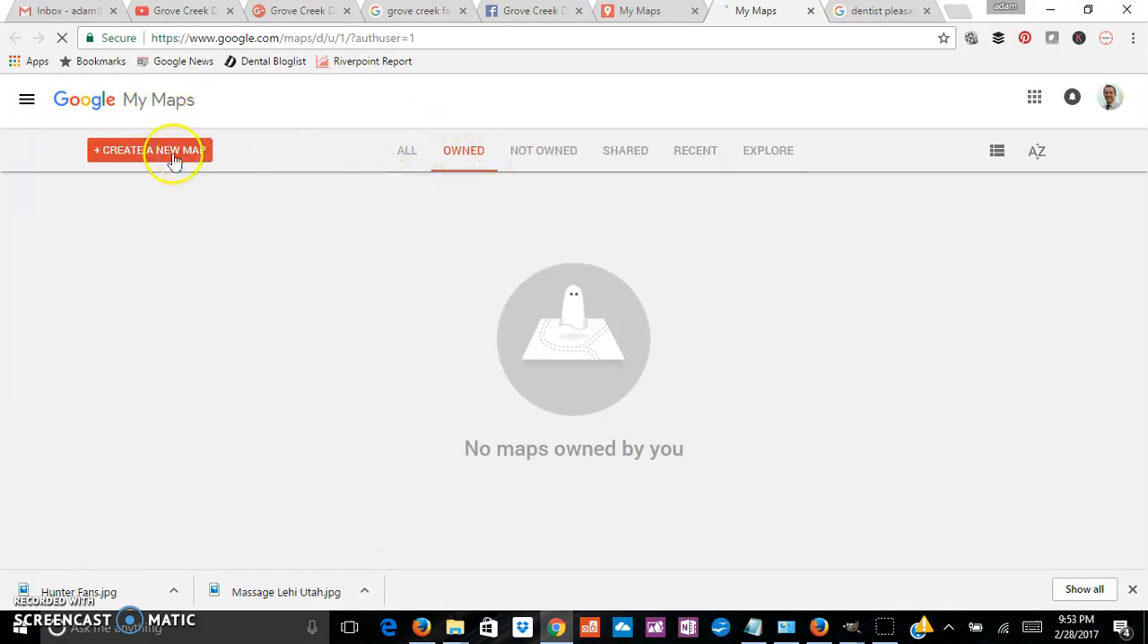
pyautogui.click(544, 158)
pyautogui.click(457, 154)
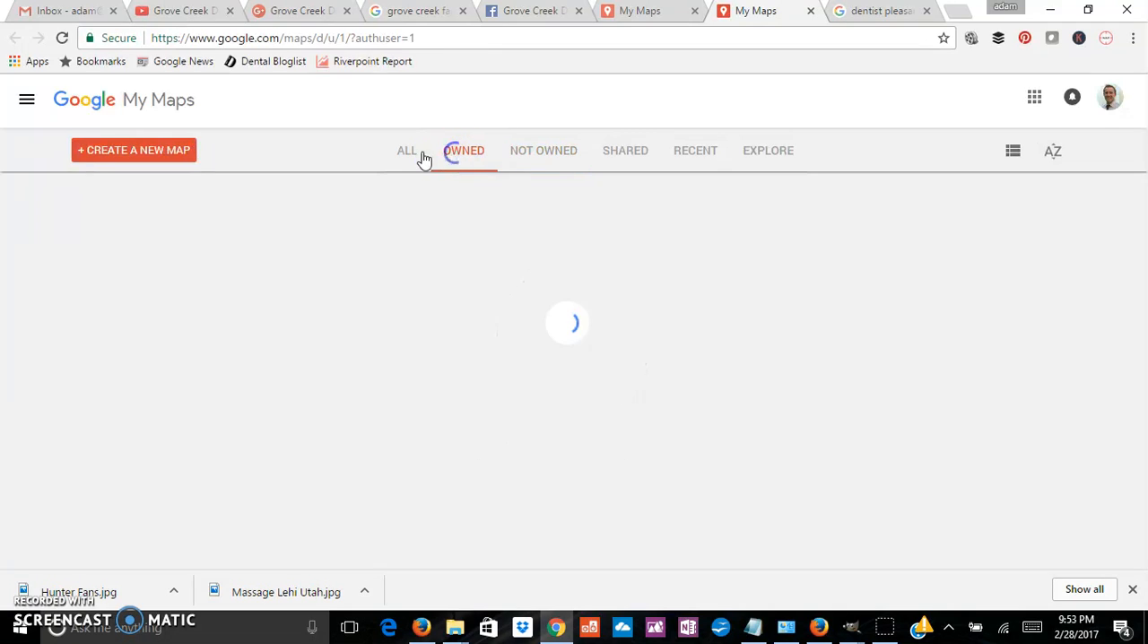
# Step: Create a new map and enter "Dentist Pleasant Grove" as its title
pyautogui.click(138, 154)
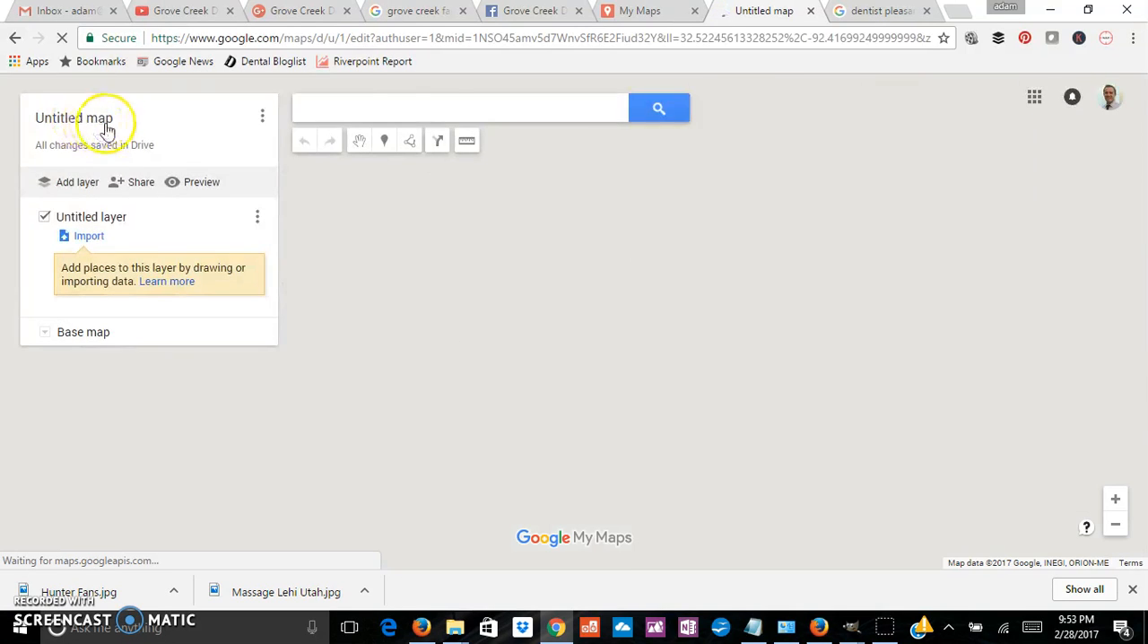
pyautogui.click(107, 130)
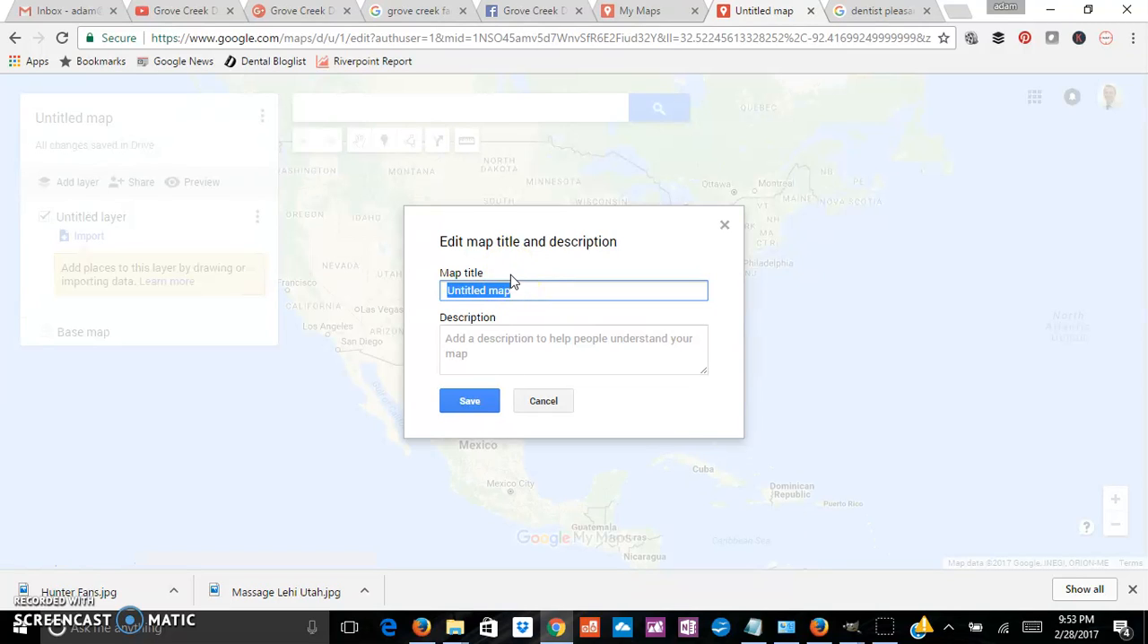
pyautogui.write('Dentist Pleasant Grove')
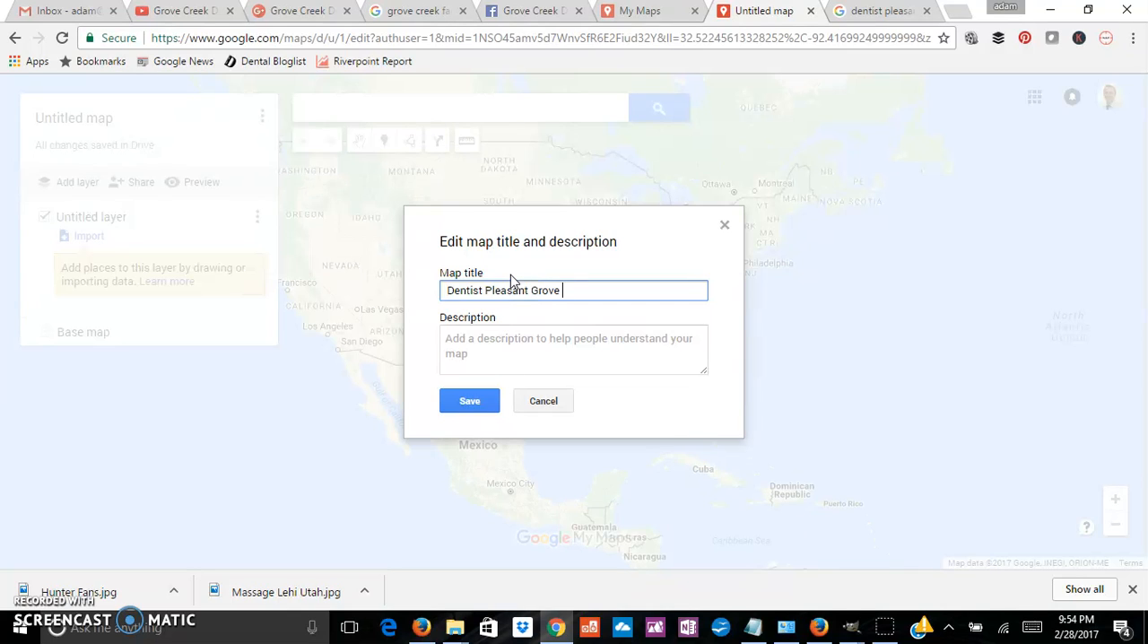
pyautogui.press('Tab')
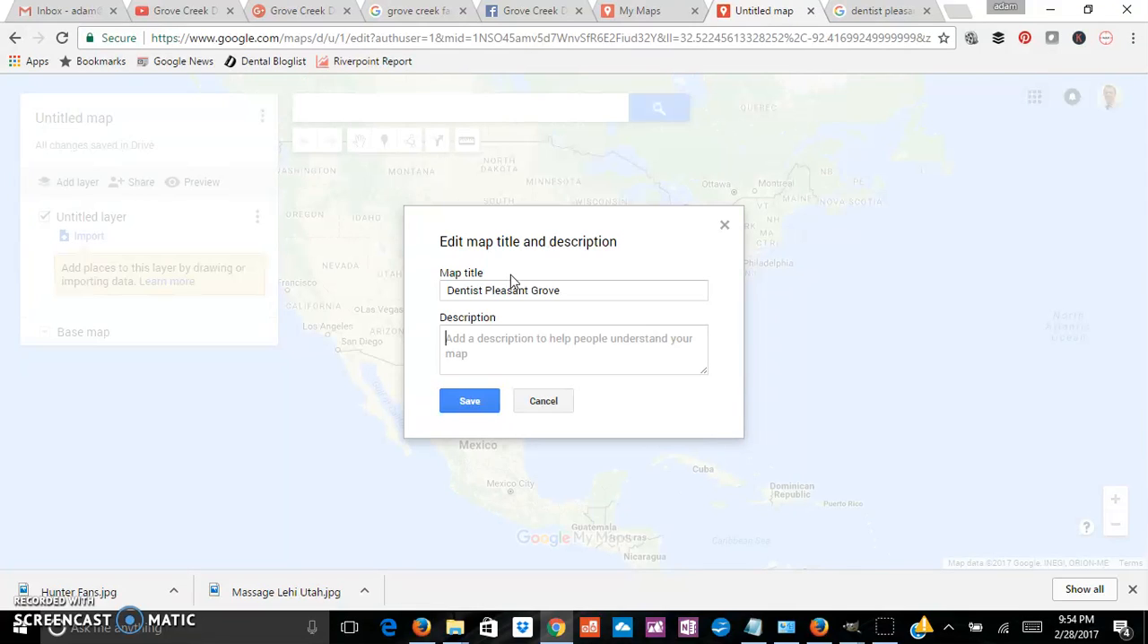
# Step: Begin the map description with the line "About Us:" followed by the business name "Grove Creek Dental" on its own line
pyautogui.write('About')
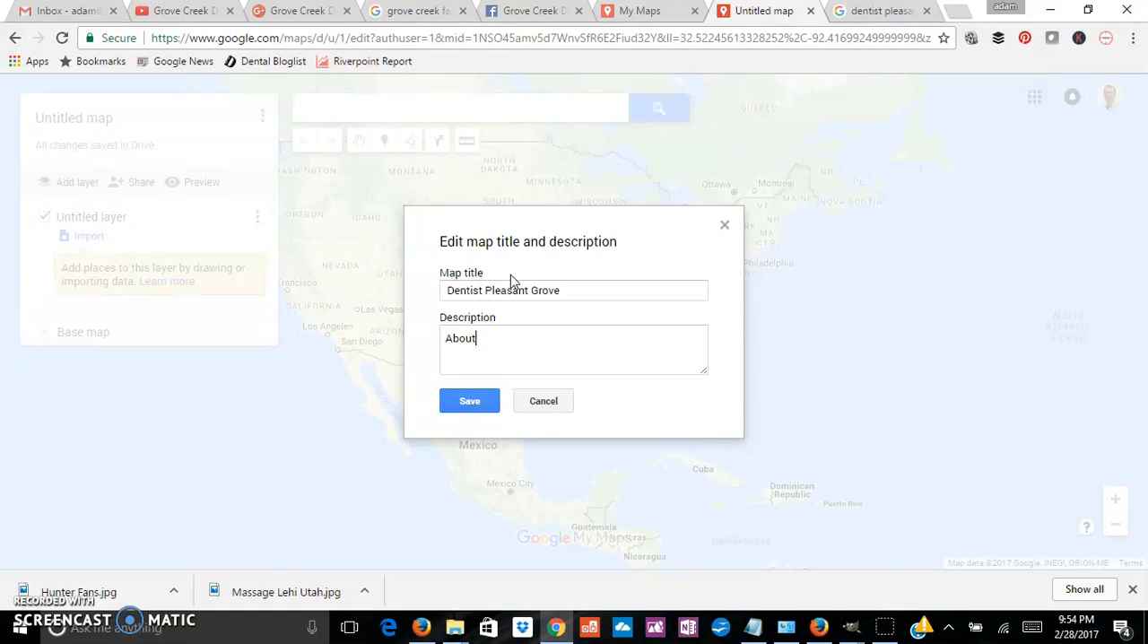
pyautogui.write(' Us')
pyautogui.write(': Grove')
pyautogui.write(' Cr')
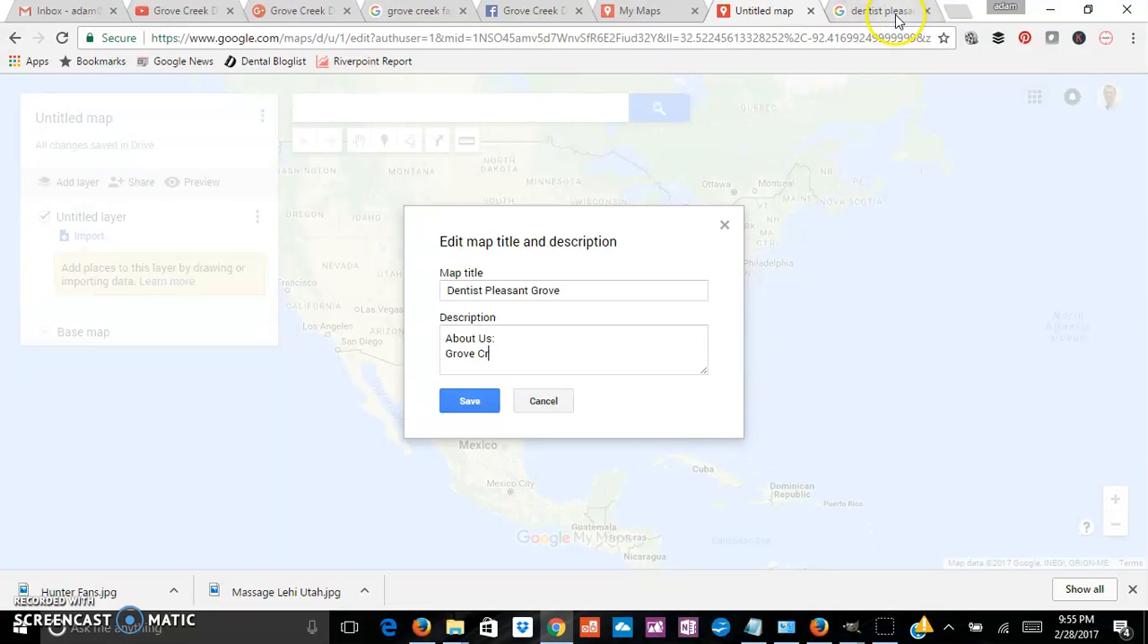
pyautogui.click(413, 12)
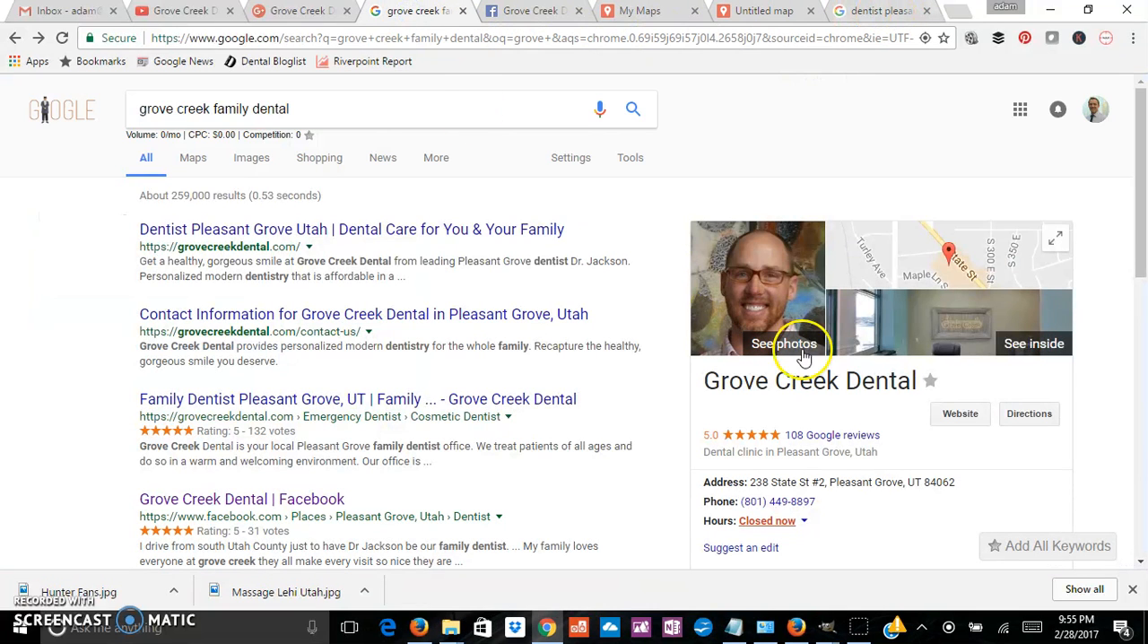
pyautogui.click(738, 15)
pyautogui.write('eek Dental')
pyautogui.press('Return')
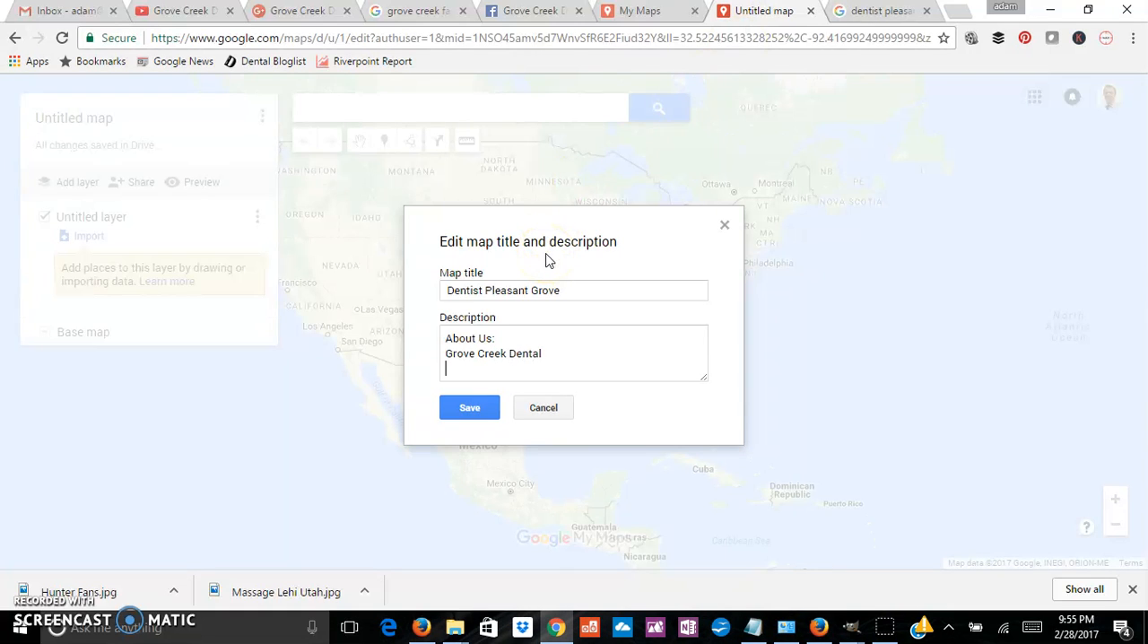
# Step: Copy the practice's street address from the Google business listing into the map description below the business name
pyautogui.click(426, 16)
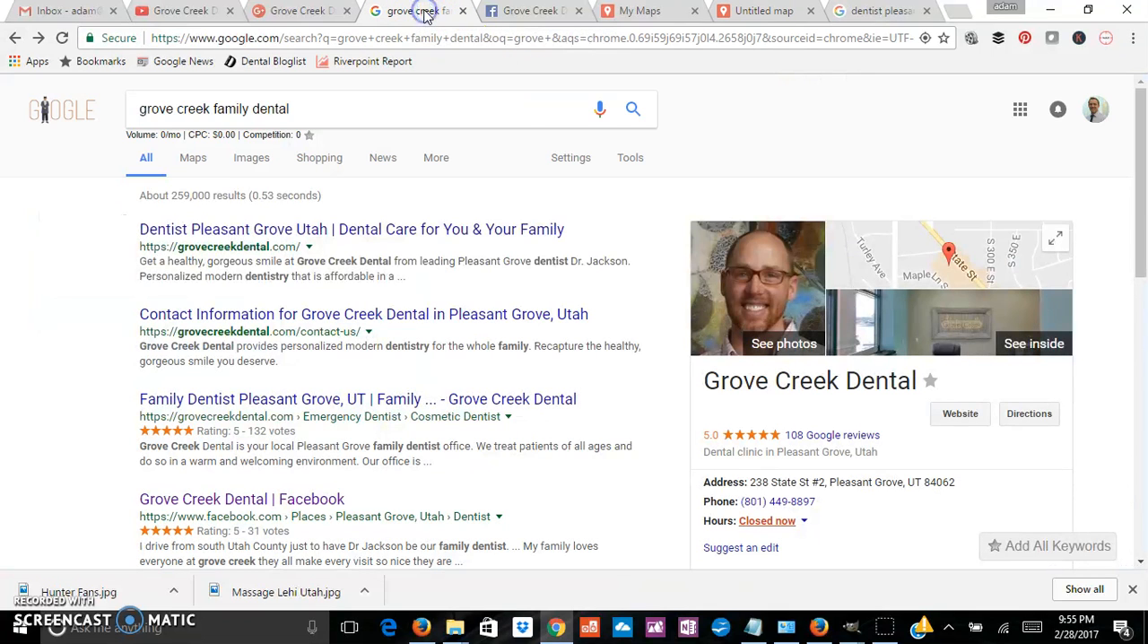
pyautogui.moveTo(824, 483); pyautogui.dragTo(748, 482)
pyautogui.hotkey('ctrl', 'c')
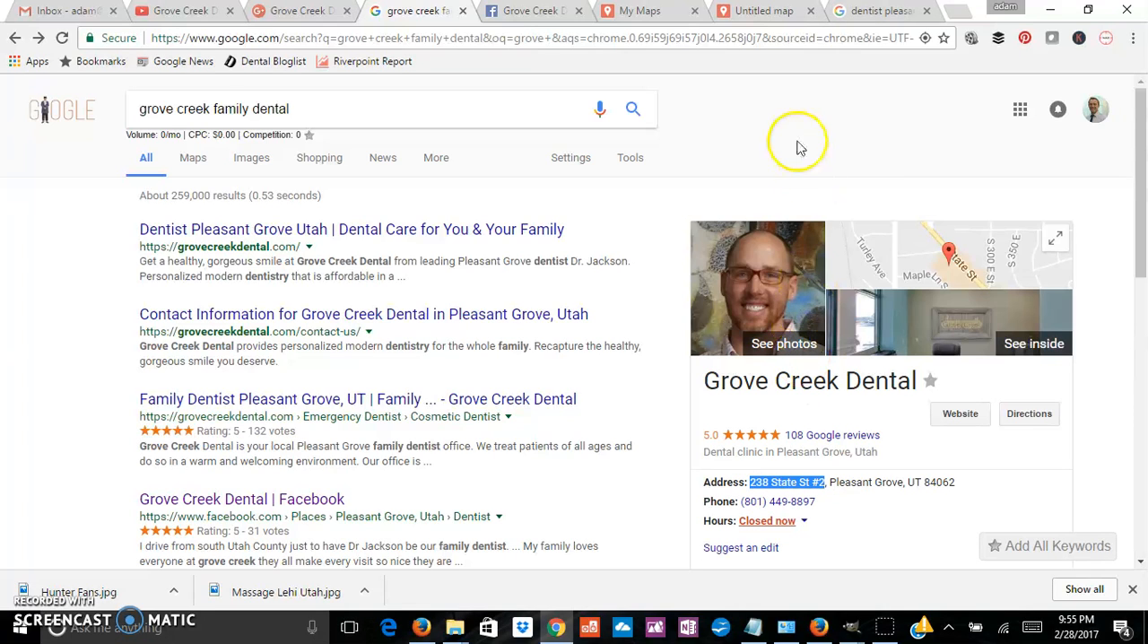
pyautogui.click(758, 12)
pyautogui.hotkey('ctrl', 'v')
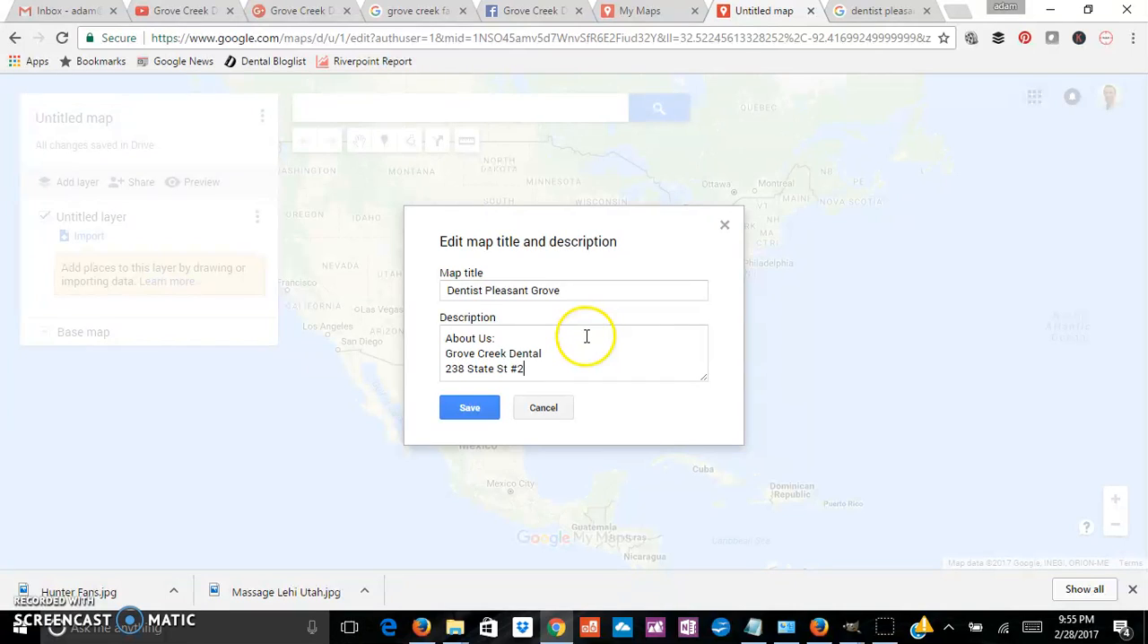
# Step: Add the practice's city, state and ZIP code below the street address, checking the ZIP code in the Google listing
pyautogui.press('Return')
pyautogui.write('Pleas')
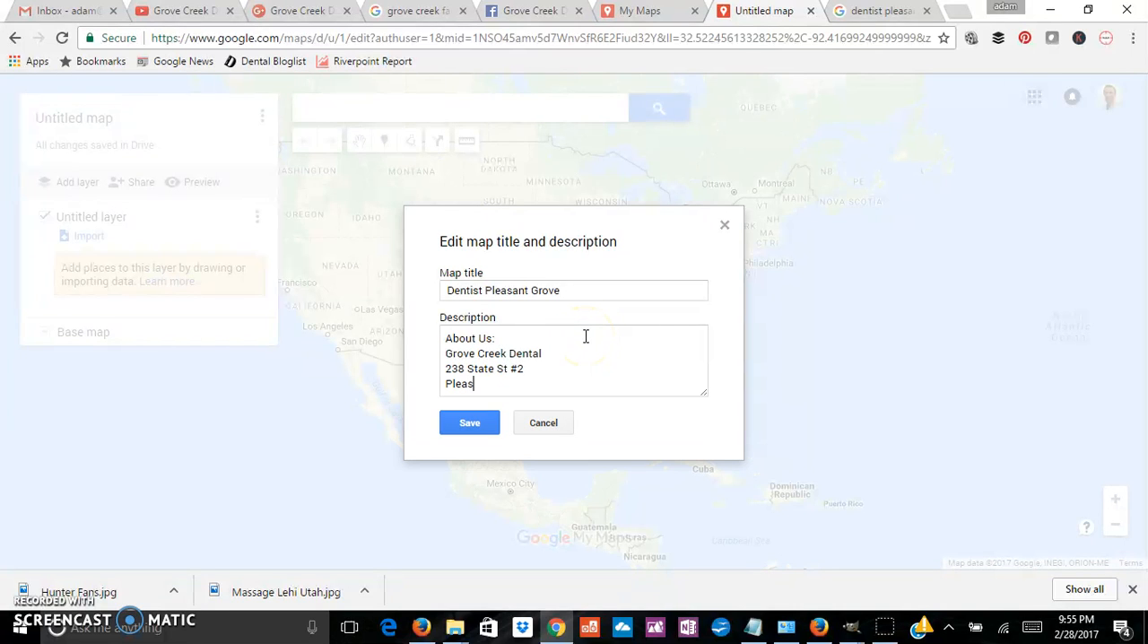
pyautogui.write('ant Gor')
pyautogui.press('BackSpace')
pyautogui.press('BackSpace')
pyautogui.write('rove, UT')
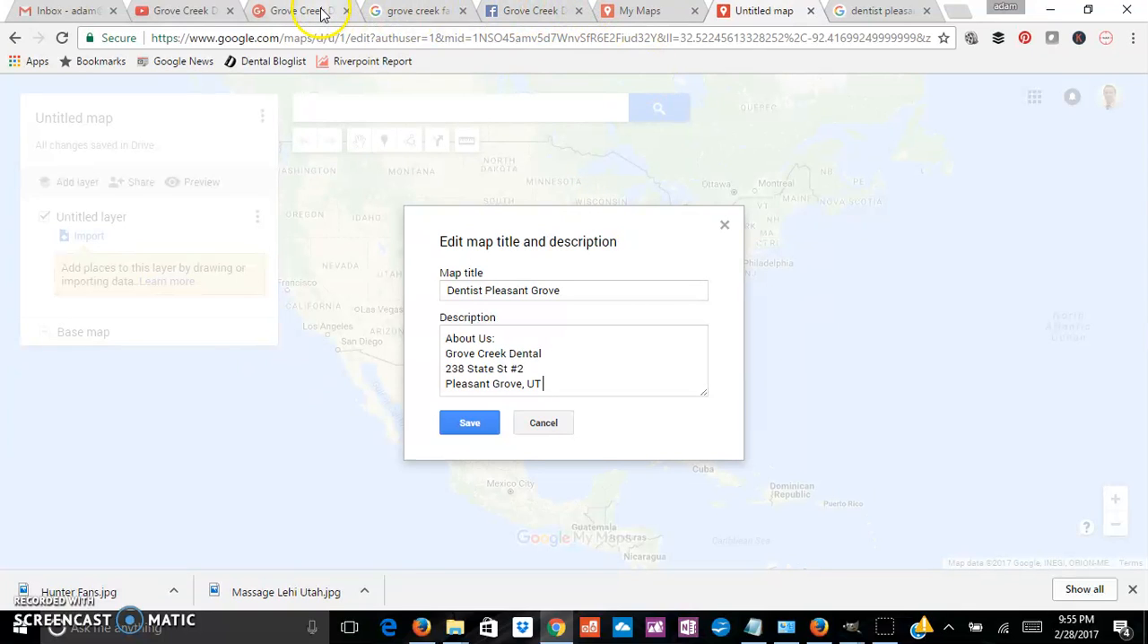
pyautogui.click(403, 9)
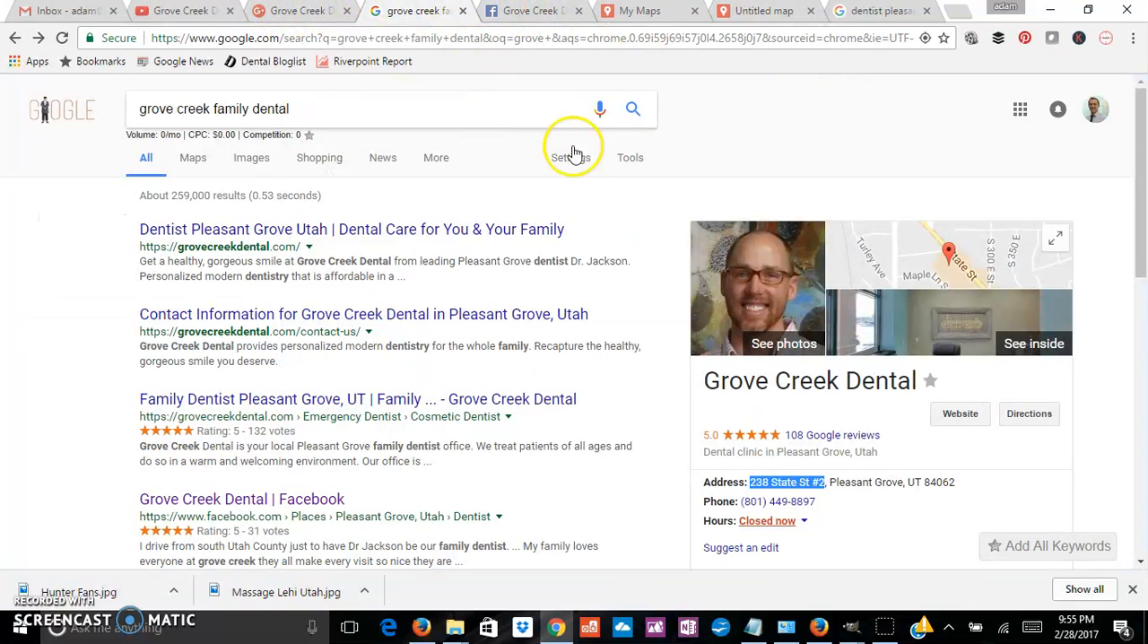
pyautogui.click(776, 13)
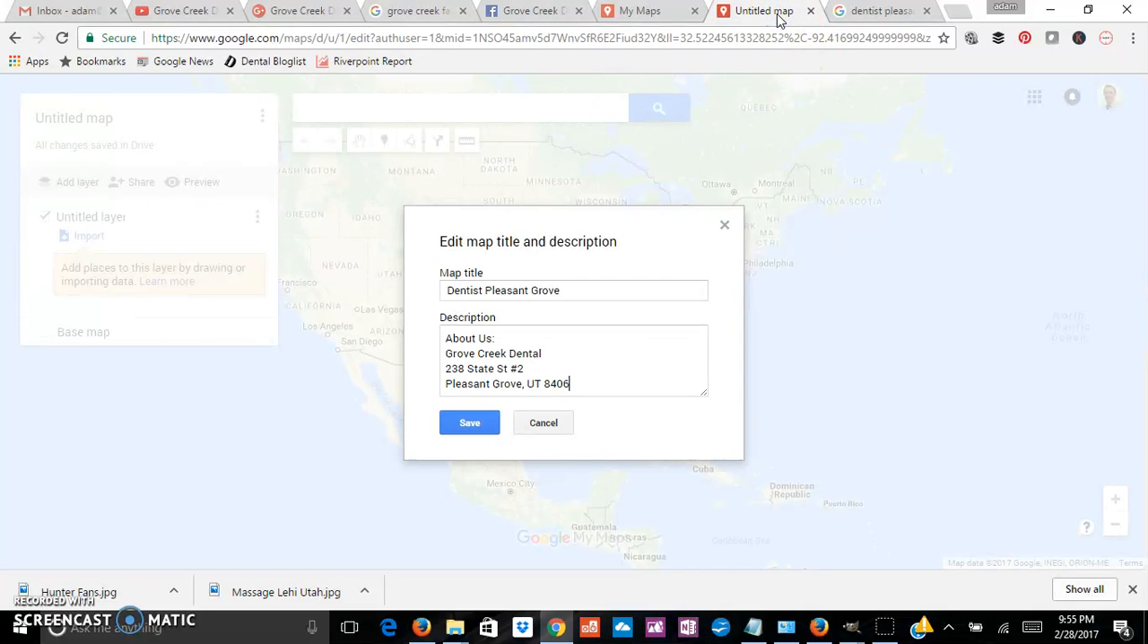
pyautogui.press('Return')
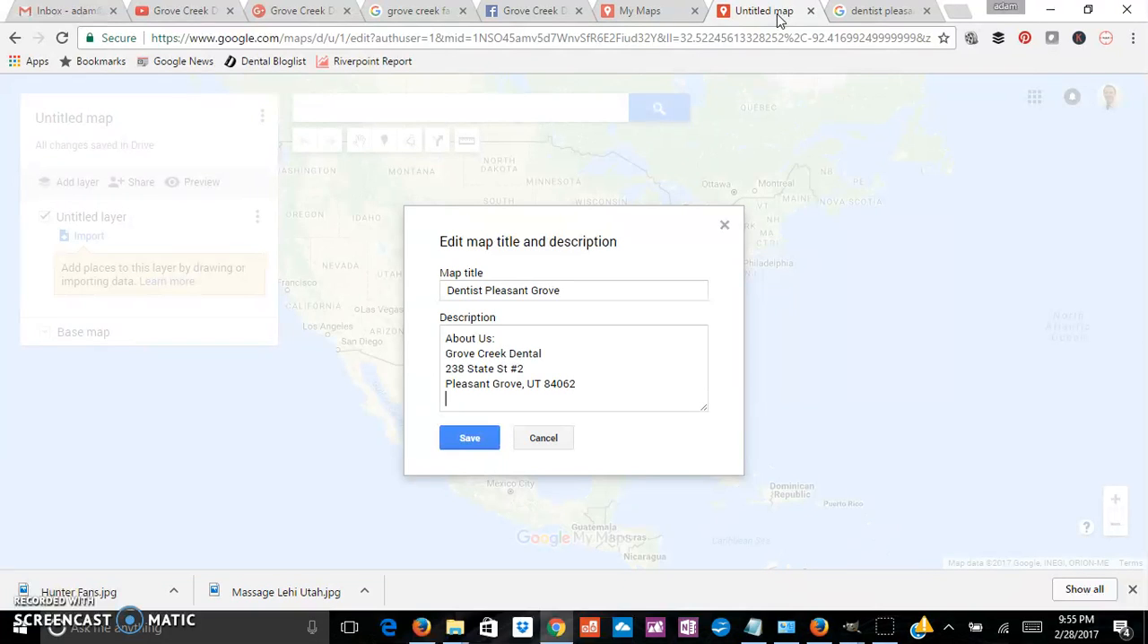
pyautogui.rightClick(779, 19)
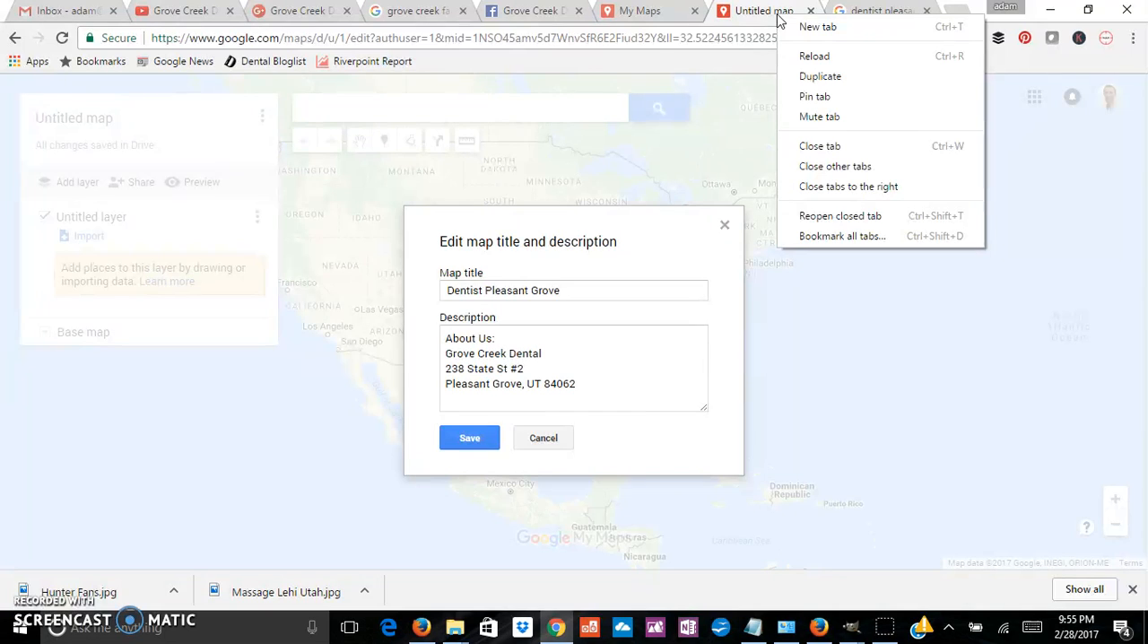
pyautogui.click(470, 400)
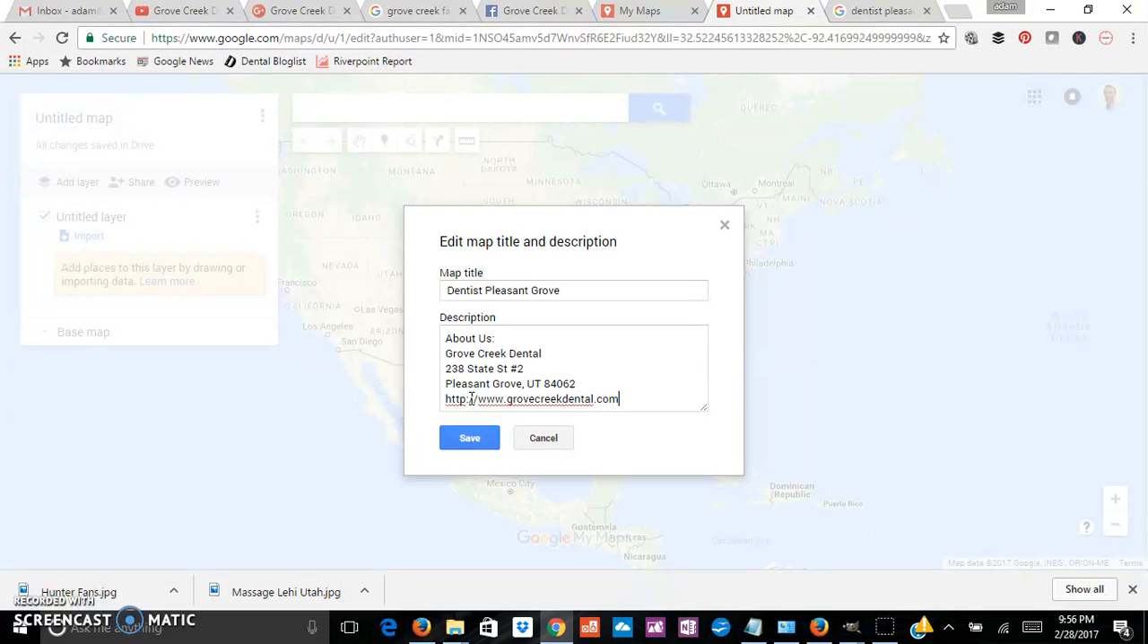
# Step: Add the heading "Web Properties:" to the map description, several blank lines below the website address, with blank lines under it
pyautogui.press('Return')
pyautogui.press('Return')
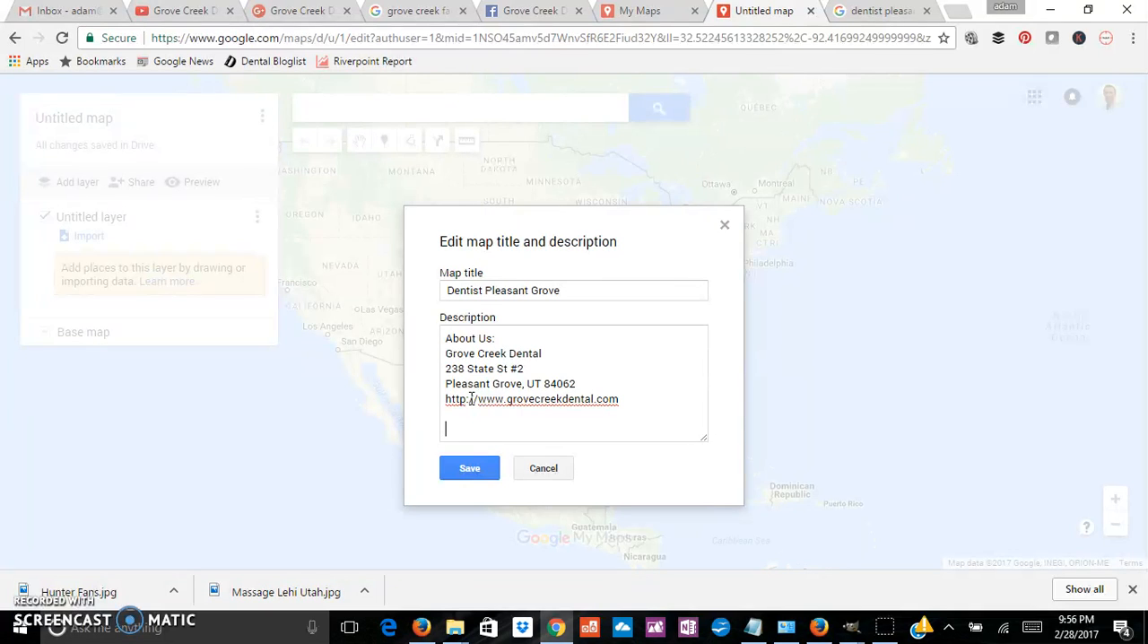
pyautogui.press('Return')
pyautogui.press('Return')
pyautogui.press('Return')
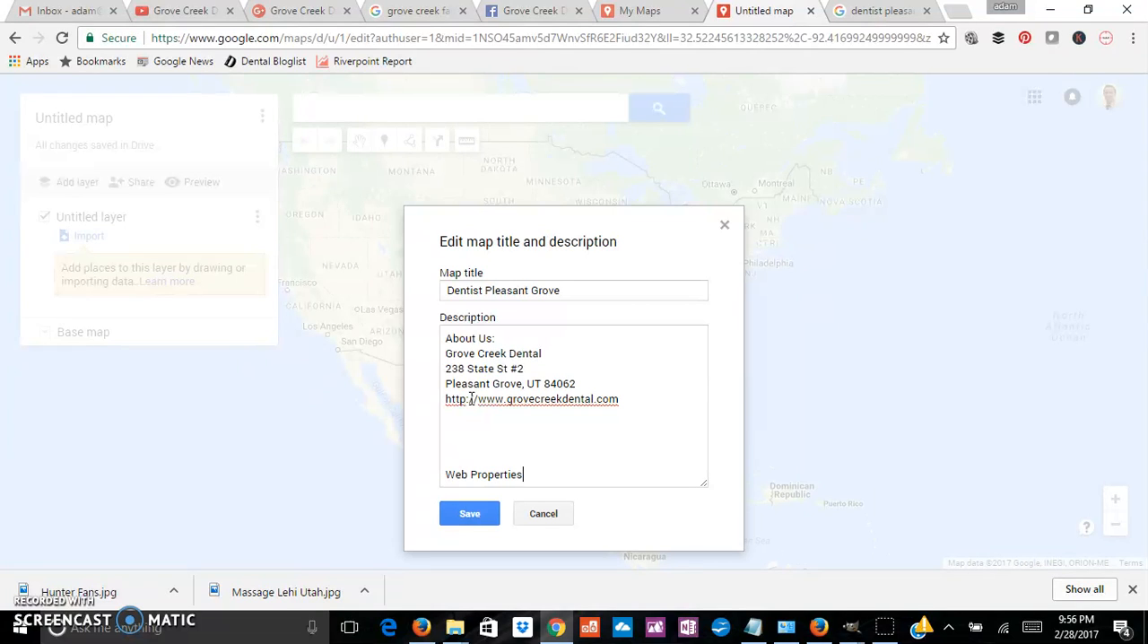
pyautogui.press('Return')
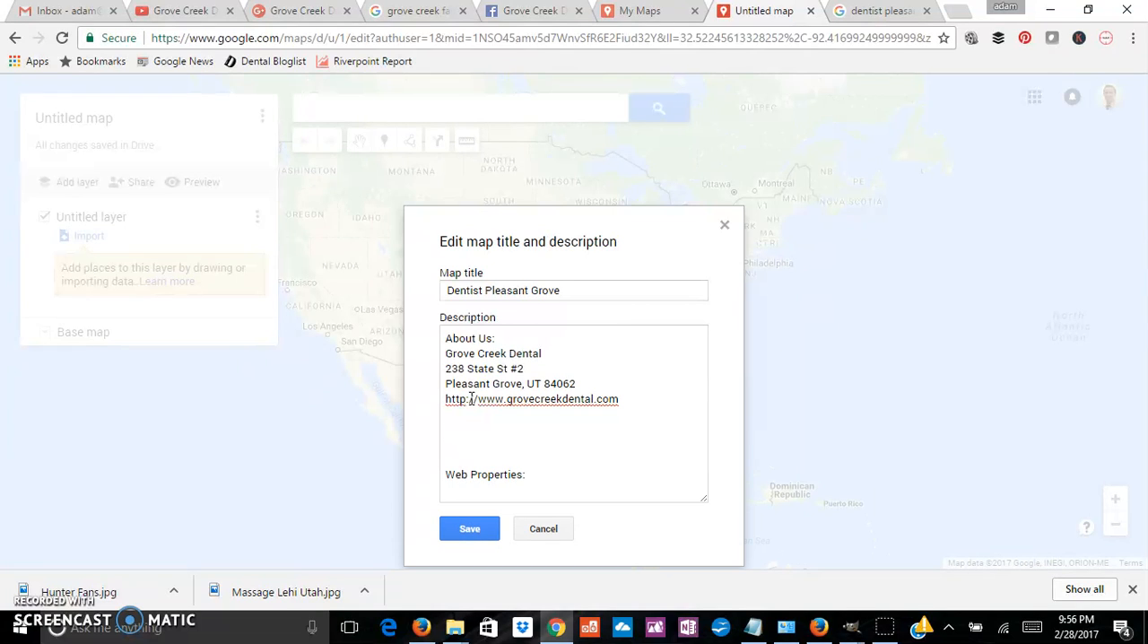
pyautogui.press('Return')
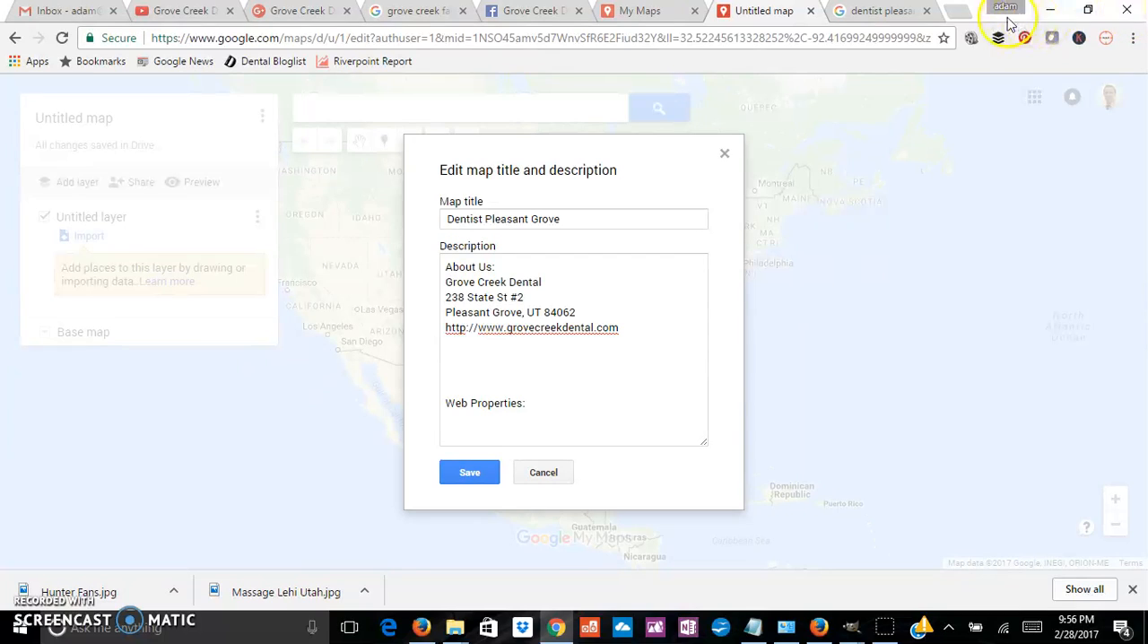
# Step: Open the Google URL Shortener at goo.gl in a new tab and check which account is signed in
pyautogui.click(958, 13)
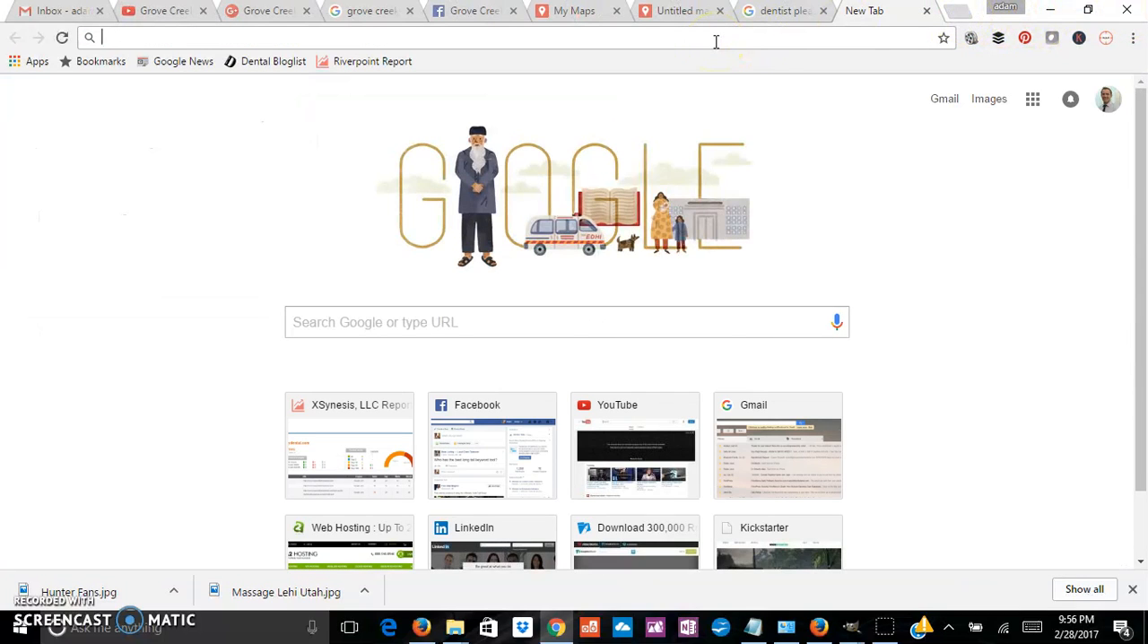
pyautogui.write('goog')
pyautogui.press('BackSpace')
pyautogui.press('BackSpace')
pyautogui.write('.gl')
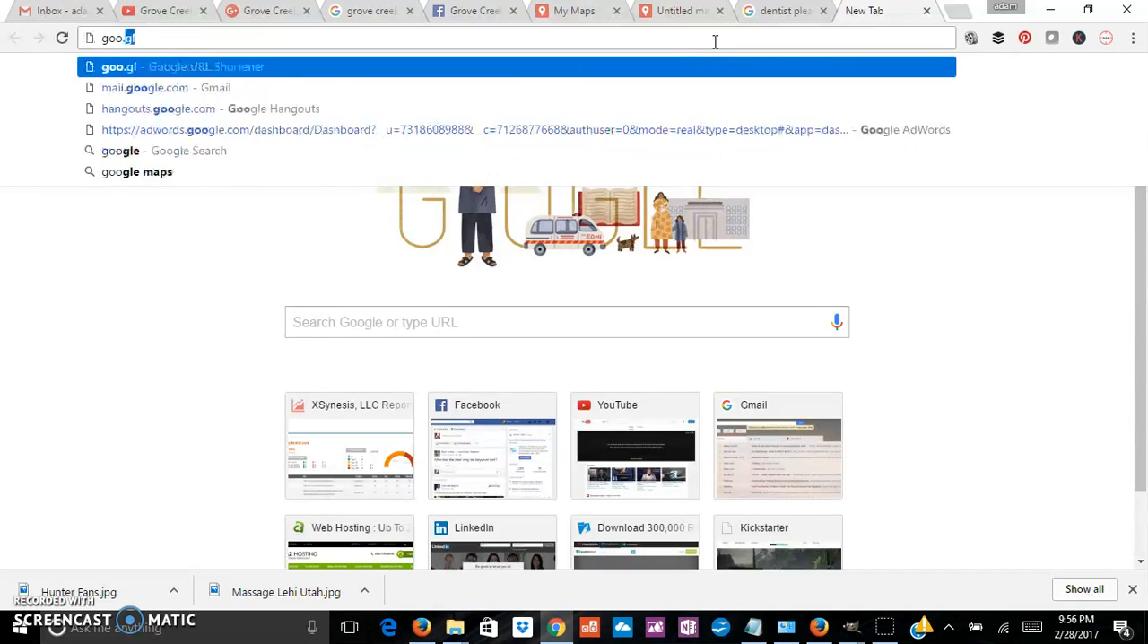
pyautogui.press('Return')
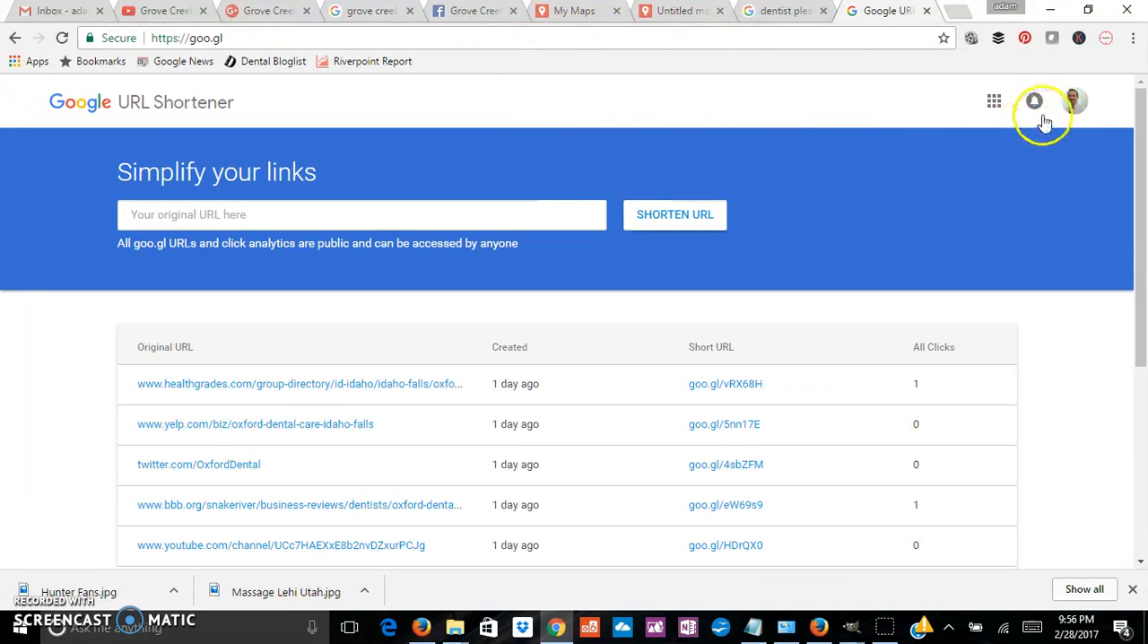
pyautogui.click(1074, 100)
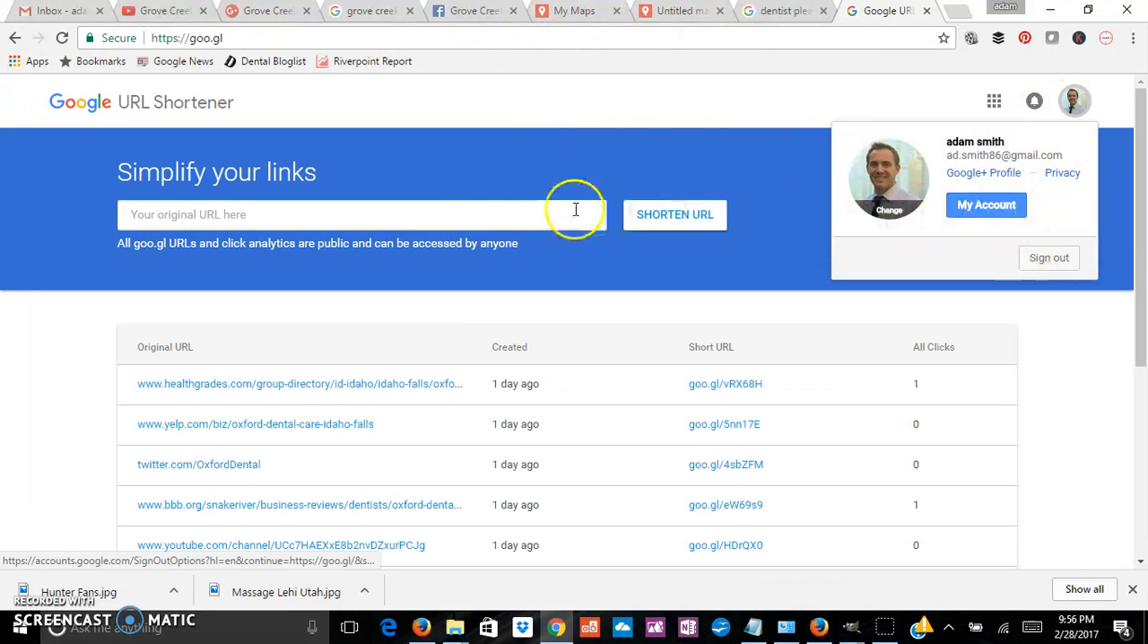
pyautogui.click(466, 214)
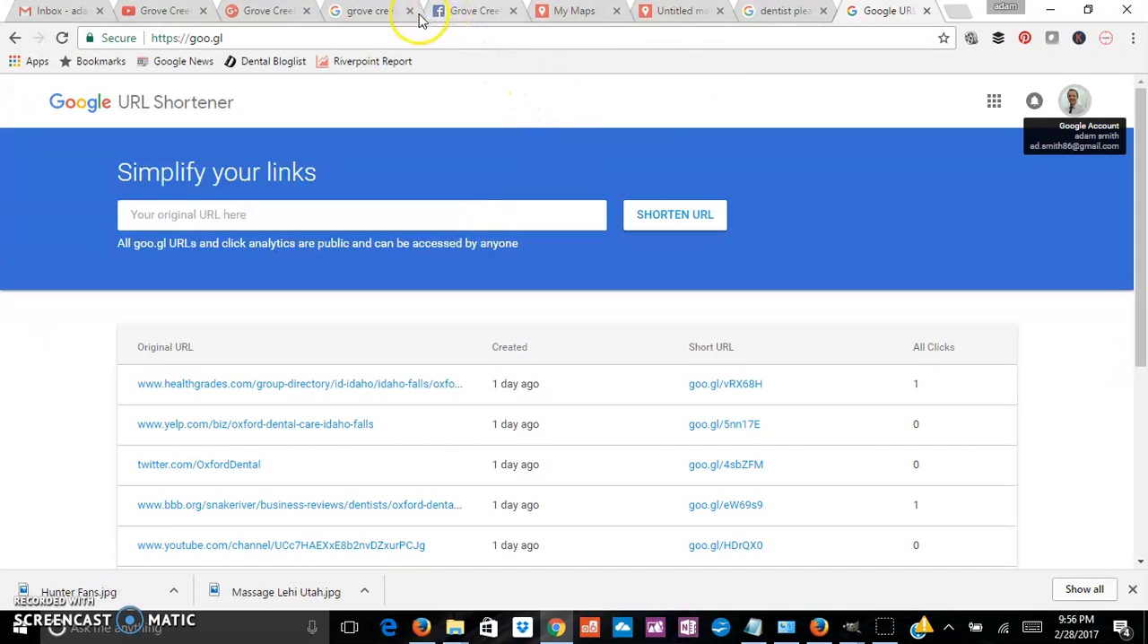
# Step: Shorten the address of Grove Creek Dental's YouTube channel with goo.gl and copy the resulting short link
pyautogui.click(168, 11)
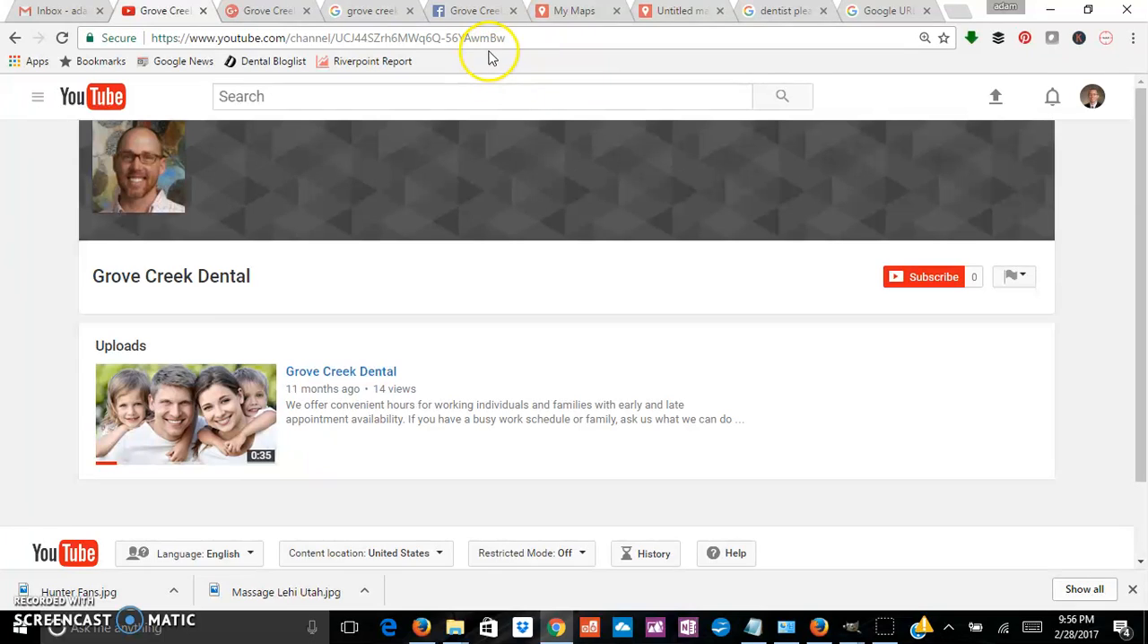
pyautogui.moveTo(509, 38); pyautogui.dragTo(104, 25)
pyautogui.hotkey('ctrl', 'c')
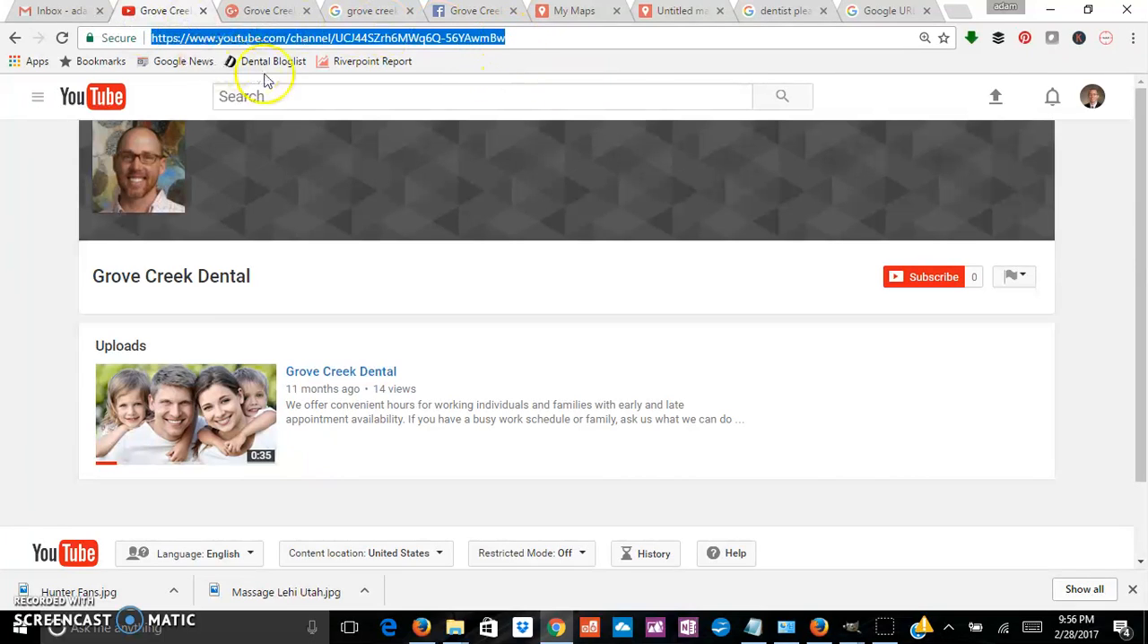
pyautogui.click(899, 13)
pyautogui.hotkey('ctrl', 'v')
pyautogui.click(640, 214)
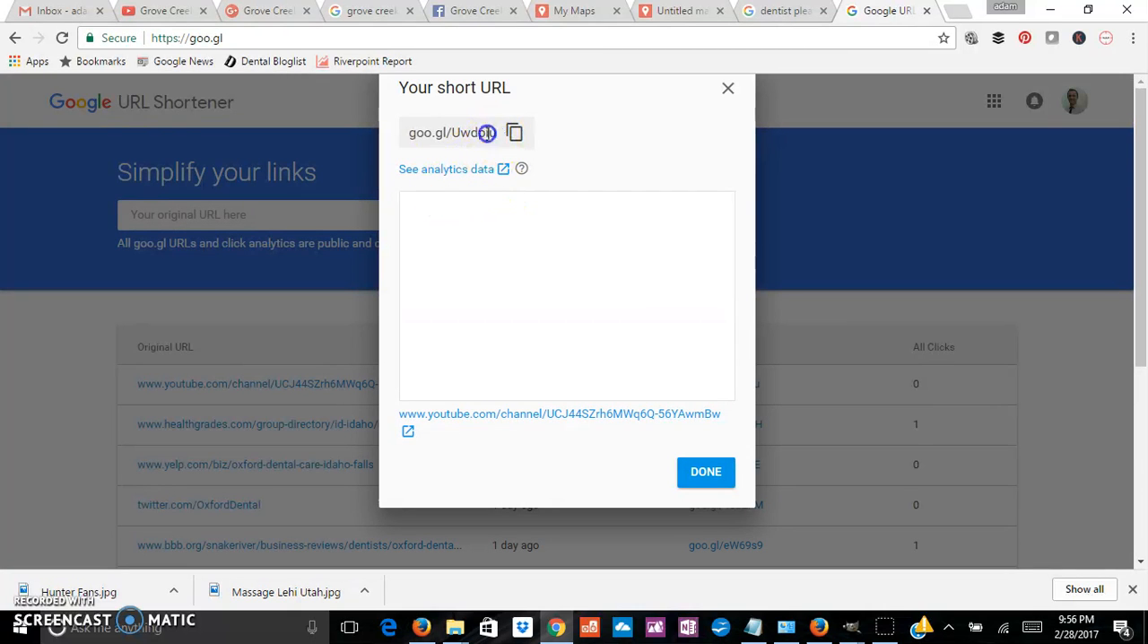
pyautogui.moveTo(497, 132); pyautogui.dragTo(397, 125)
pyautogui.hotkey('ctrl', 'c')
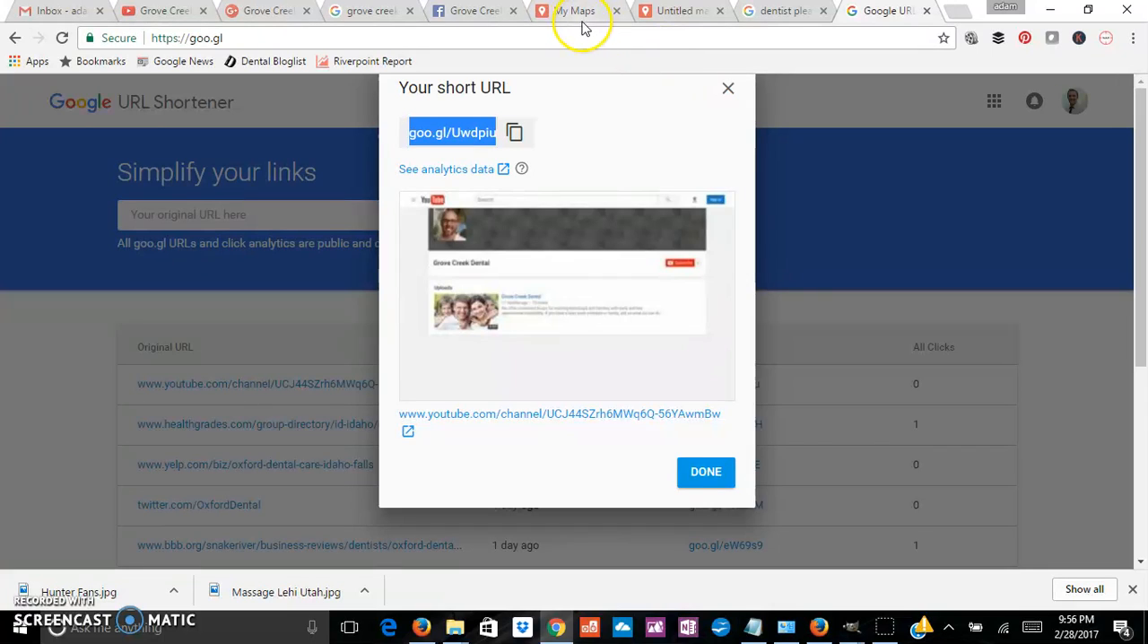
# Step: Add a "YouTube:" line with the short link goo.gl/Uwdpiu under Web Properties in the map description
pyautogui.click(674, 12)
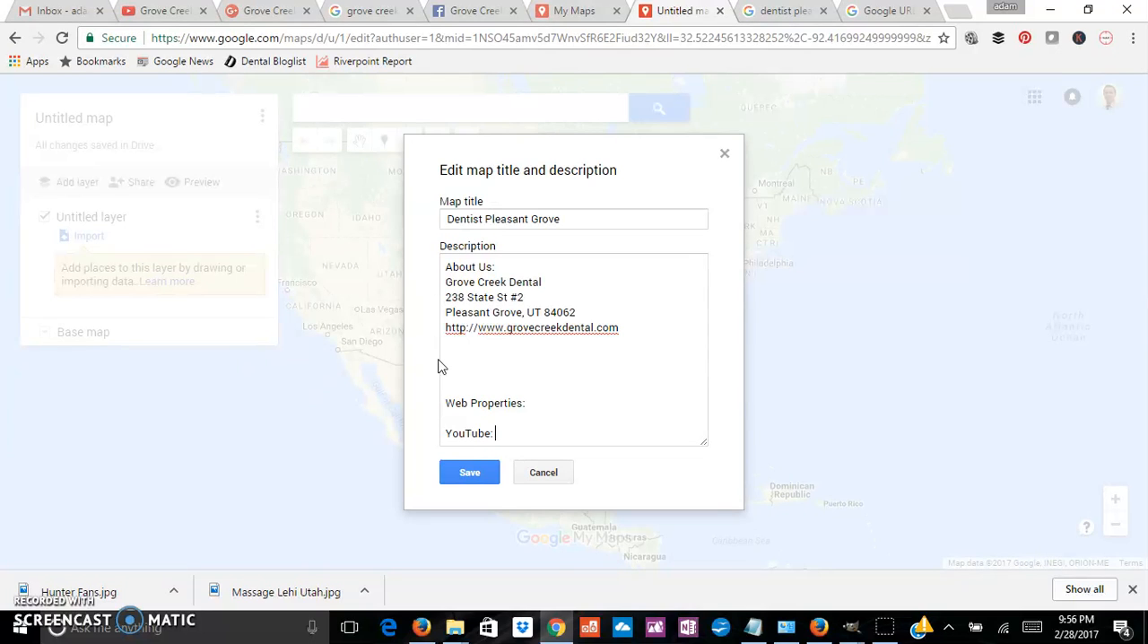
pyautogui.hotkey('ctrl', 'v')
pyautogui.press('Return')
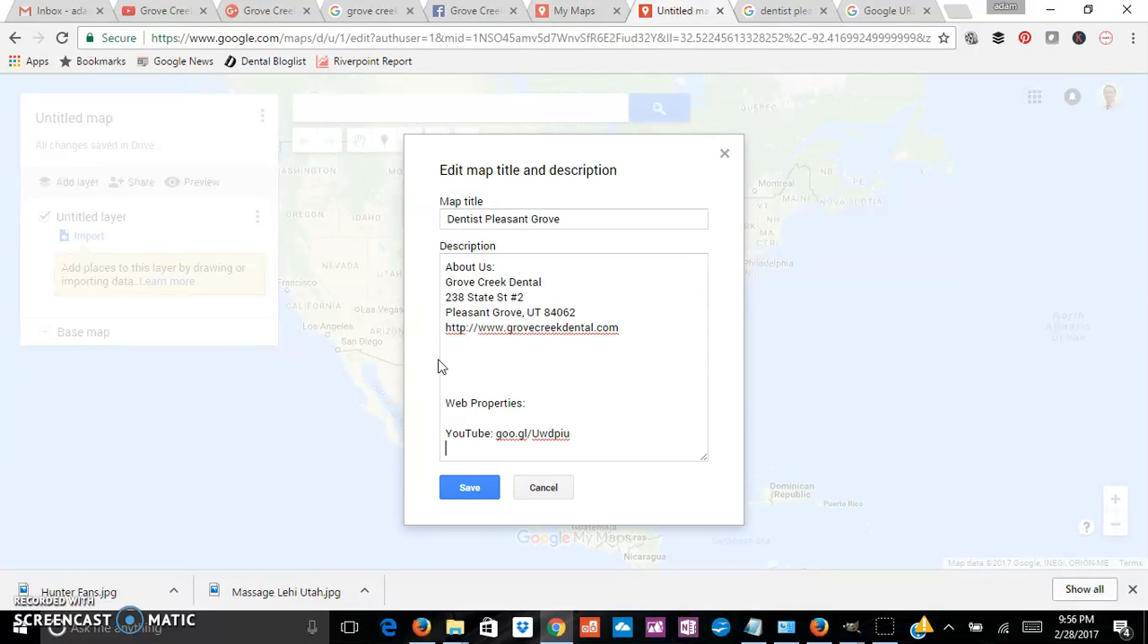
# Step: Shorten the address of Grove Creek Dental's Google+ page with goo.gl and copy the resulting short link
pyautogui.click(242, 11)
pyautogui.moveTo(401, 38); pyautogui.dragTo(134, 41)
pyautogui.hotkey('ctrl', 'c')
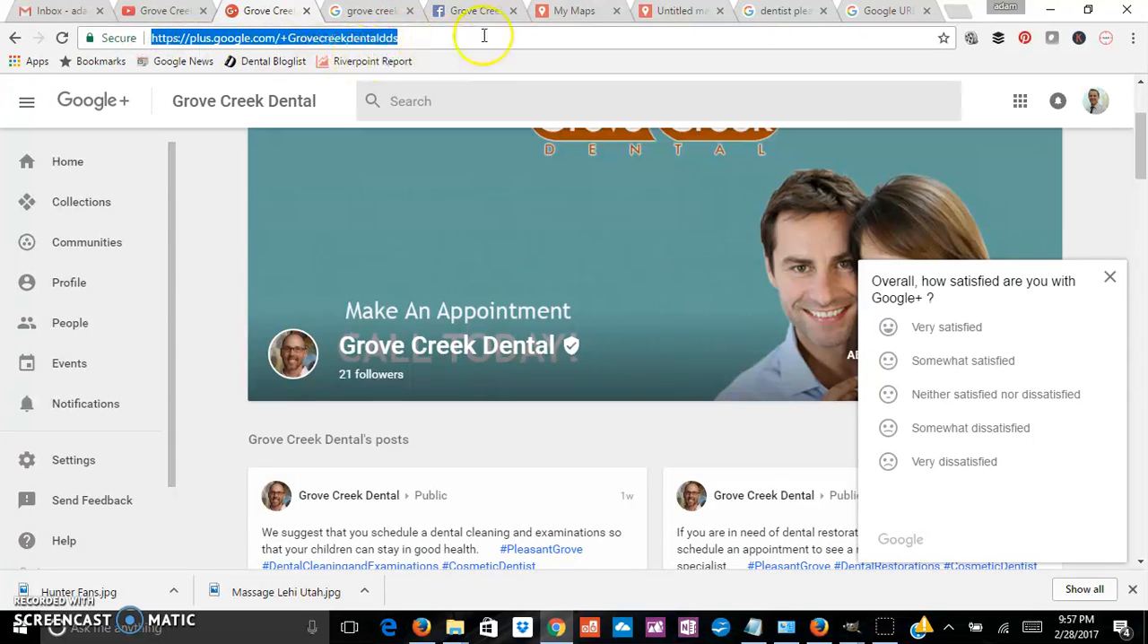
pyautogui.click(886, 11)
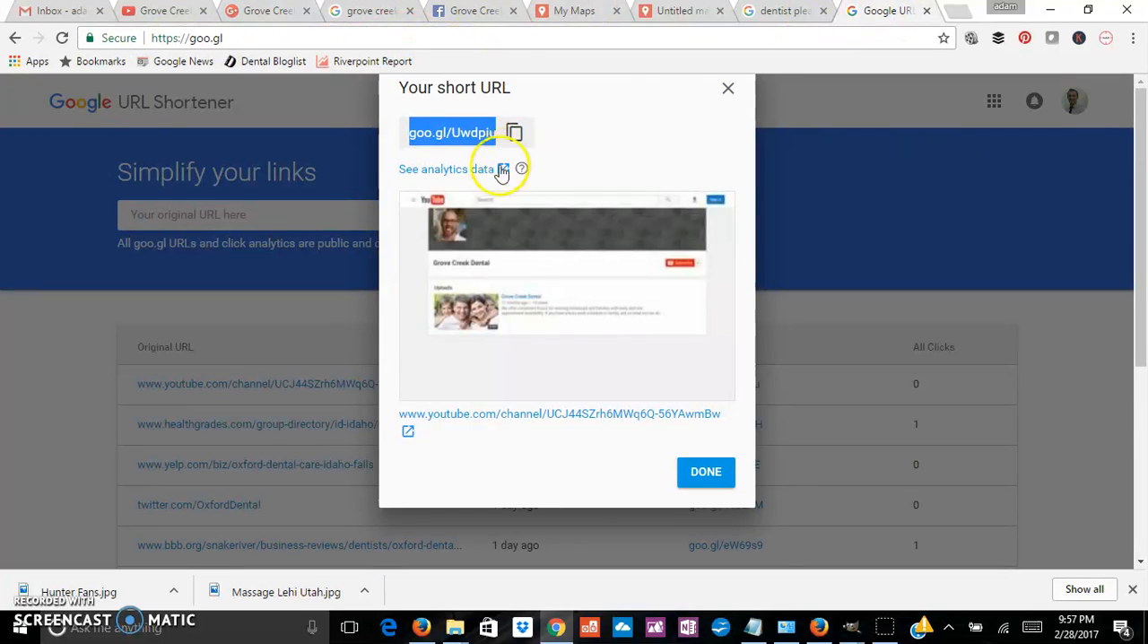
pyautogui.click(727, 87)
pyautogui.click(233, 223)
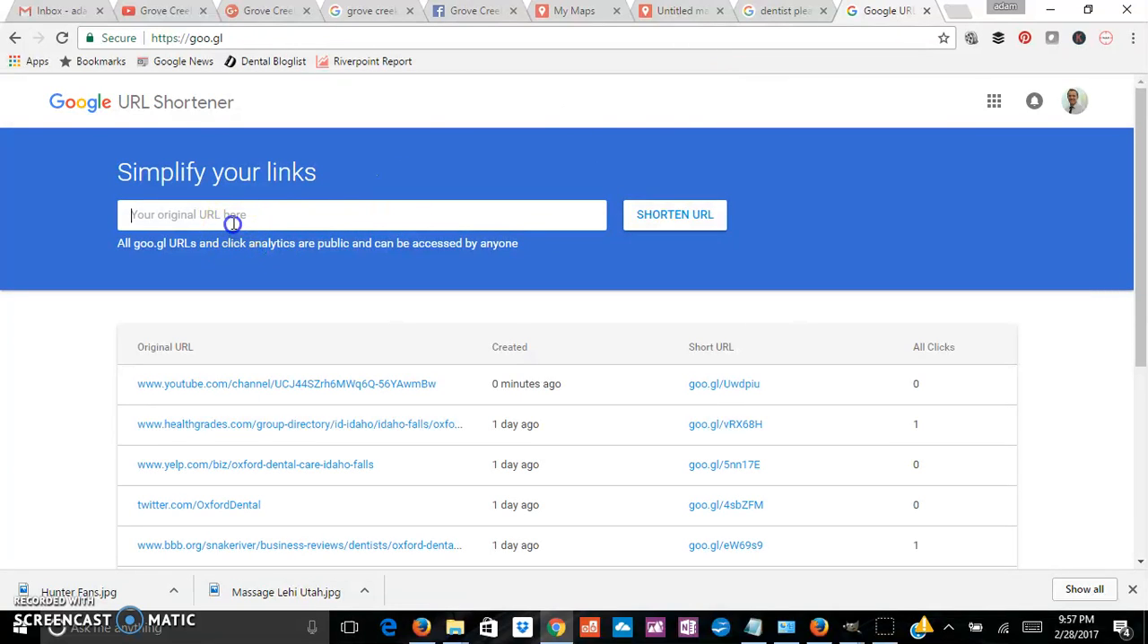
pyautogui.hotkey('ctrl', 'v')
pyautogui.click(671, 218)
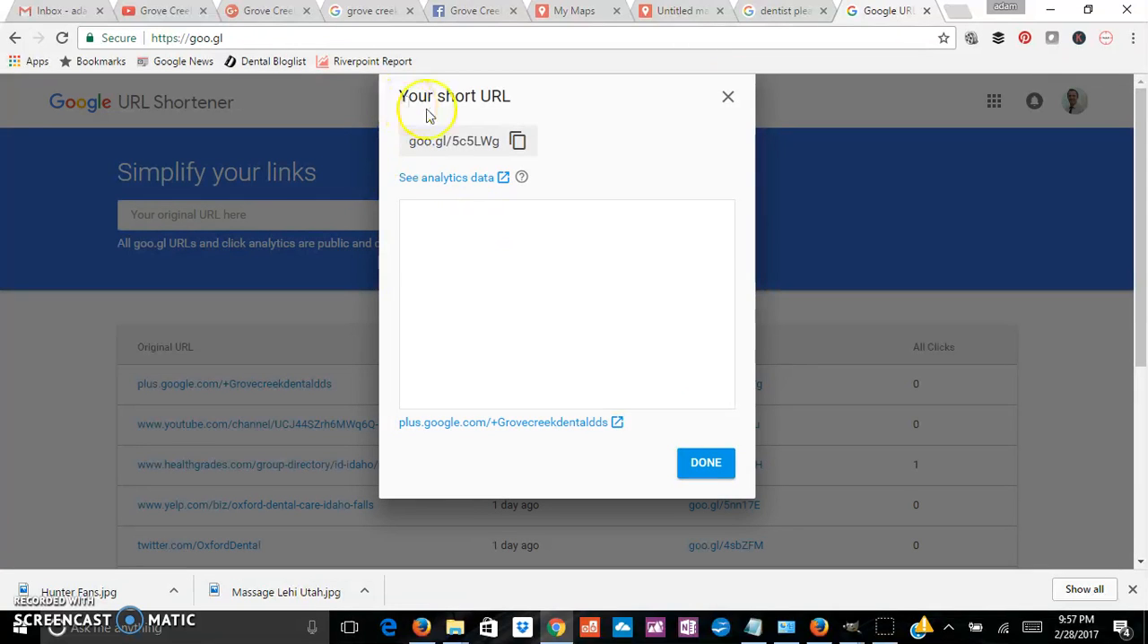
pyautogui.moveTo(499, 140); pyautogui.dragTo(386, 146)
pyautogui.hotkey('ctrl', 'c')
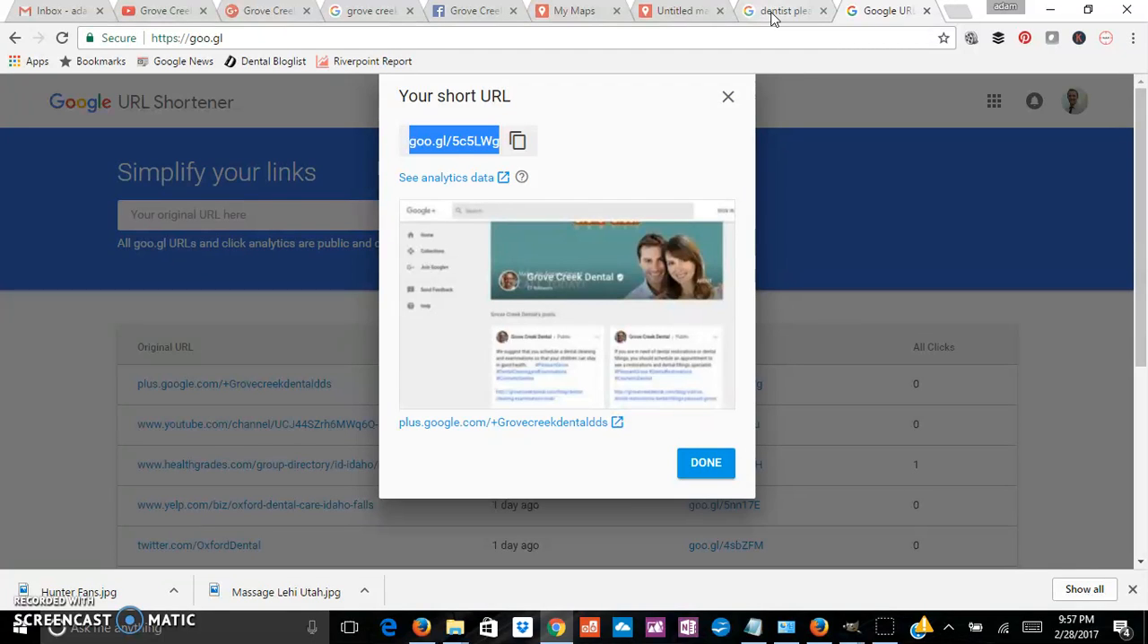
# Step: Add a "Google +:" line with the short link goo.gl/5c5LWg below the YouTube line in the map description
pyautogui.click(679, 16)
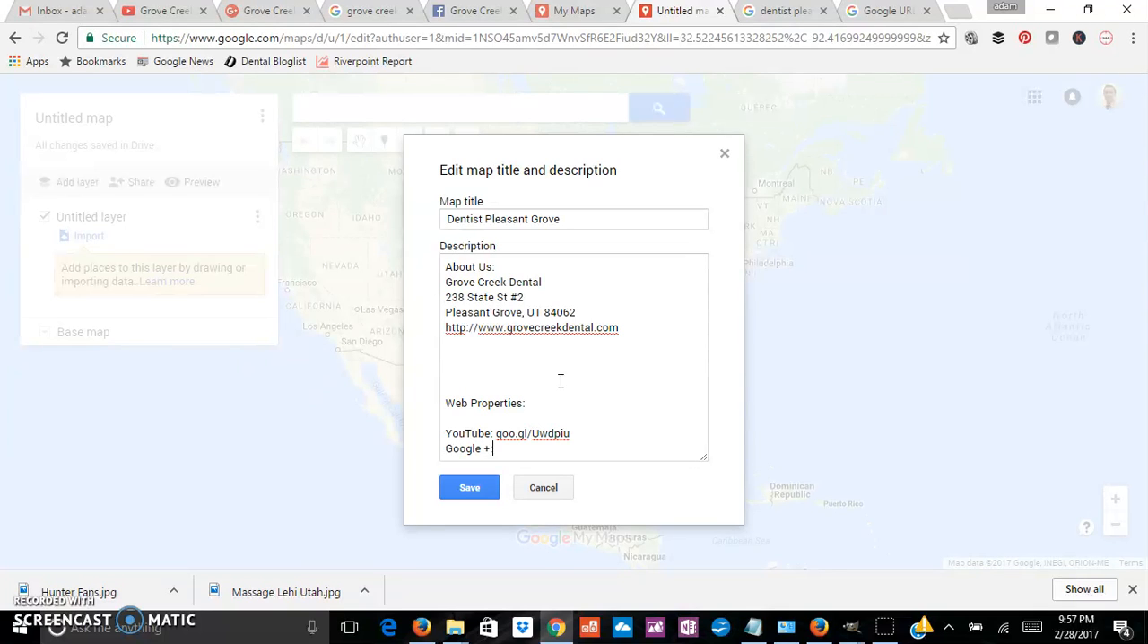
pyautogui.hotkey('ctrl', 'v')
pyautogui.press('Return')
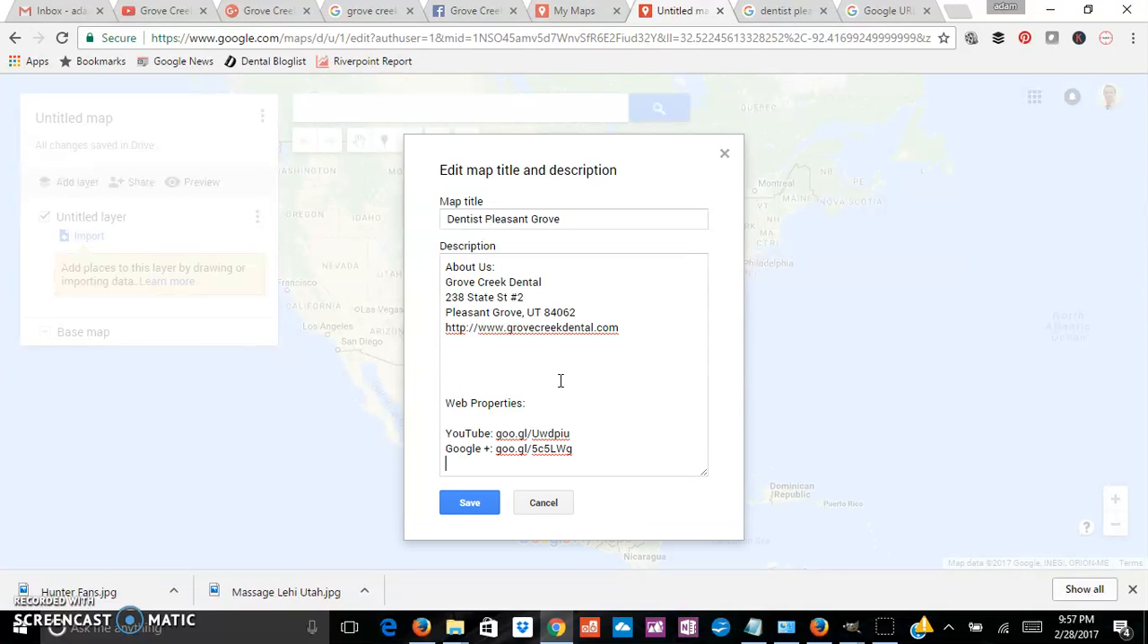
# Step: Open Grove Creek Dental's Google Maps listing from its search result and get the listing's full share link
pyautogui.click(364, 11)
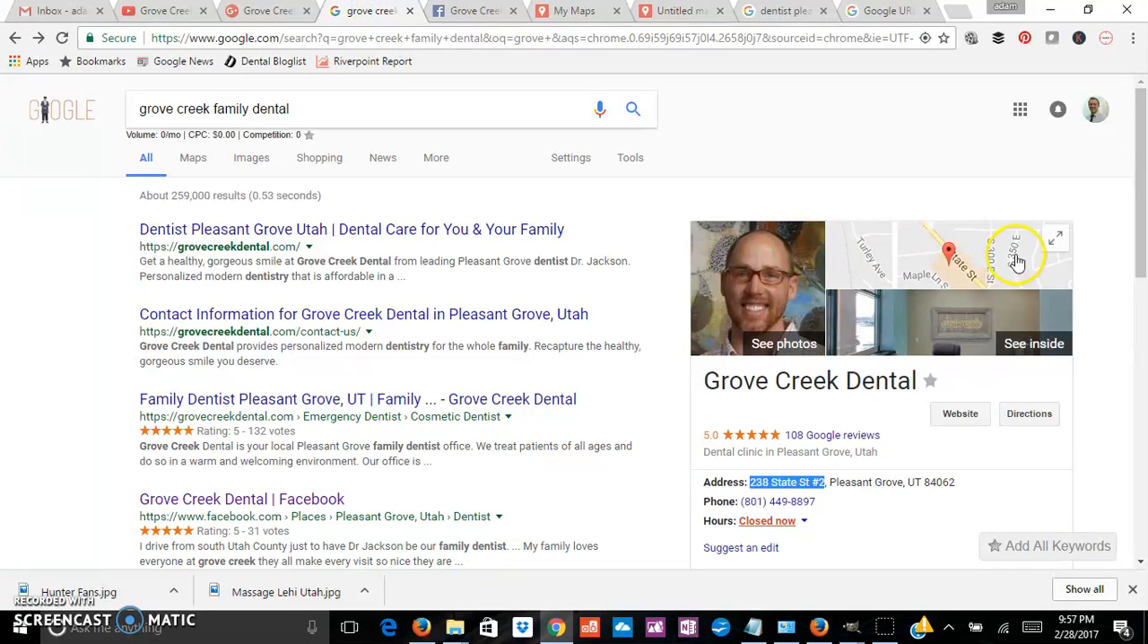
pyautogui.click(948, 251)
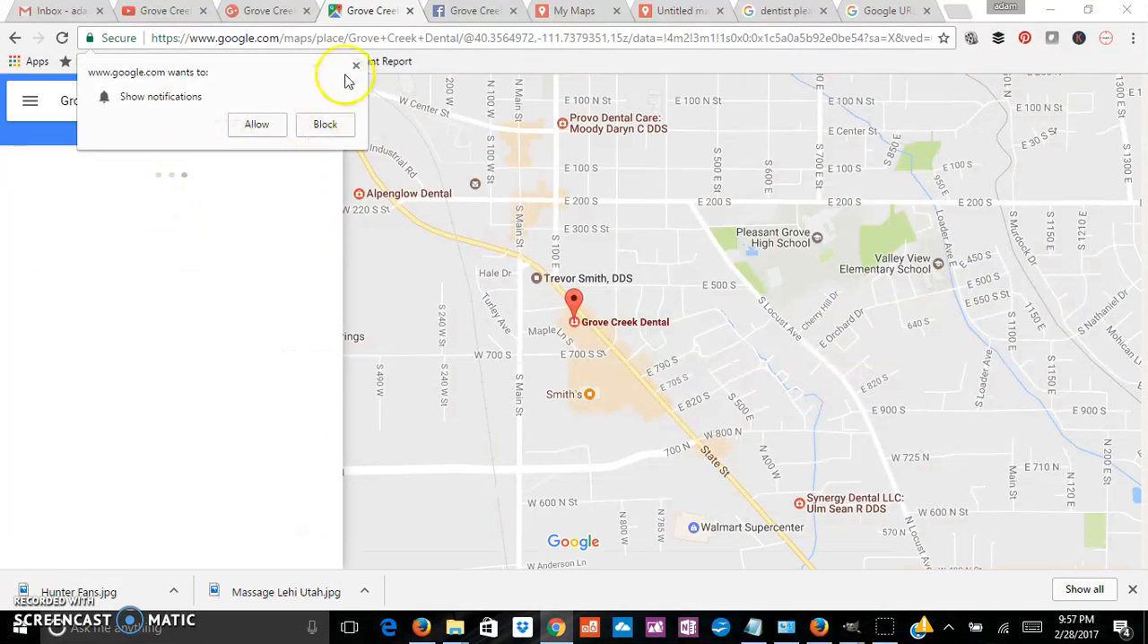
pyautogui.click(355, 66)
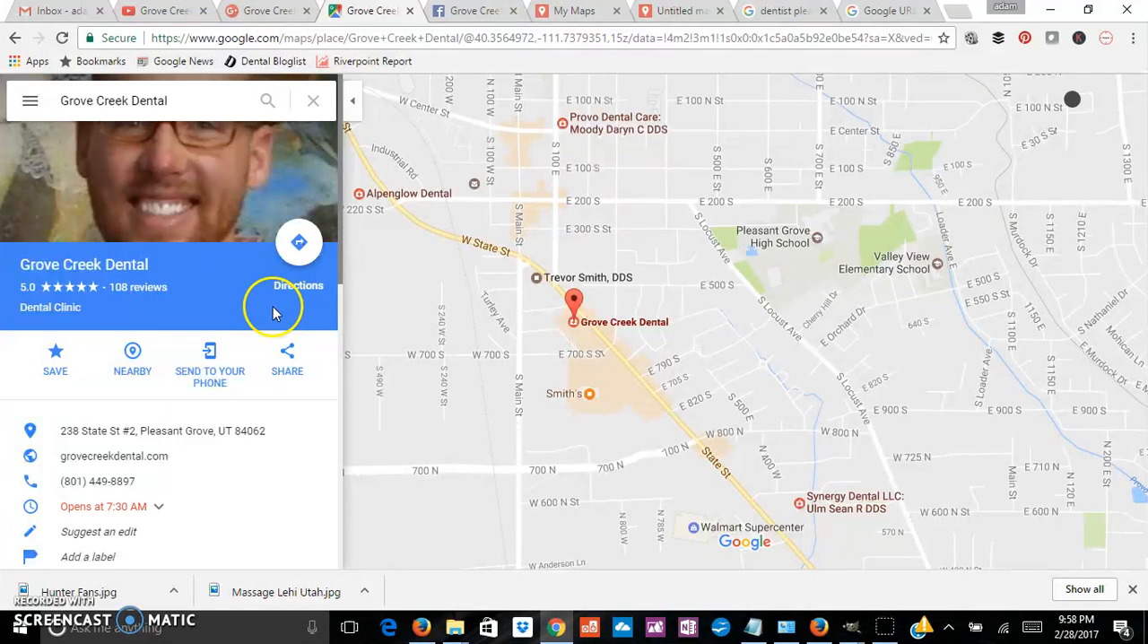
pyautogui.click(287, 360)
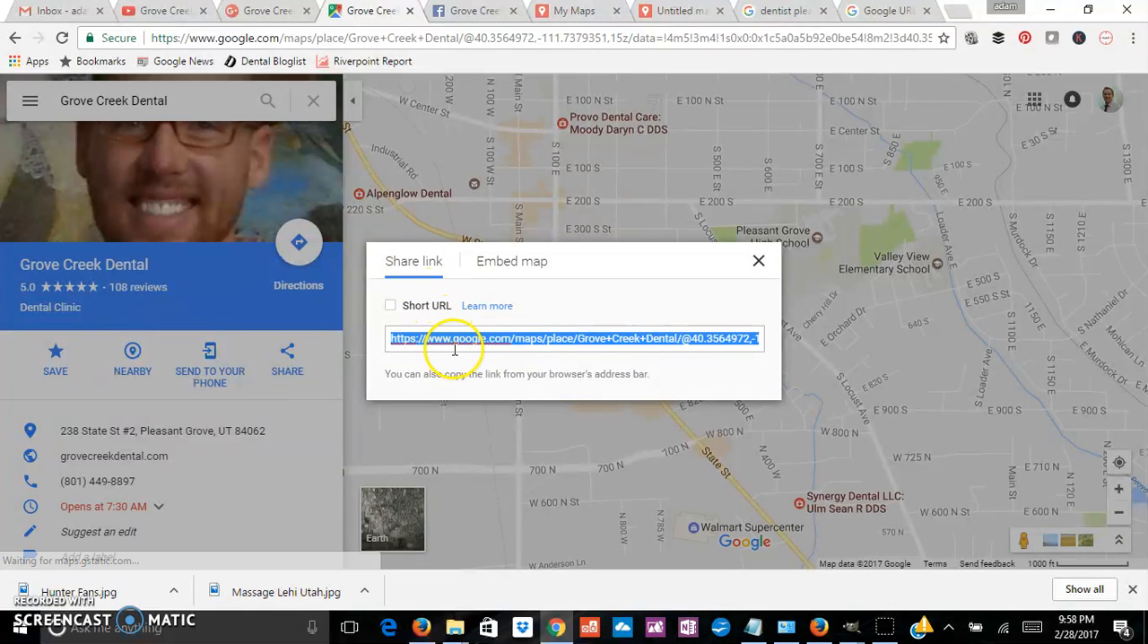
# Step: Shorten the copied Google Maps share link with goo.gl and copy the new short link
pyautogui.click(867, 11)
pyautogui.click(728, 94)
pyautogui.click(302, 215)
pyautogui.hotkey('ctrl', 'v')
pyautogui.click(661, 222)
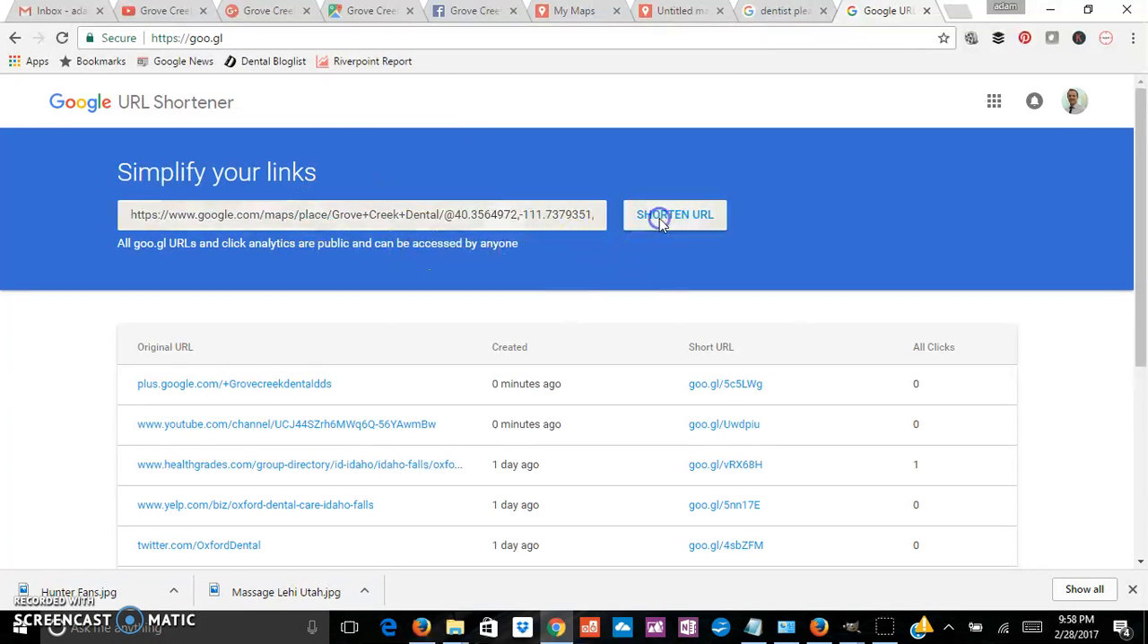
pyautogui.moveTo(500, 123); pyautogui.dragTo(398, 123)
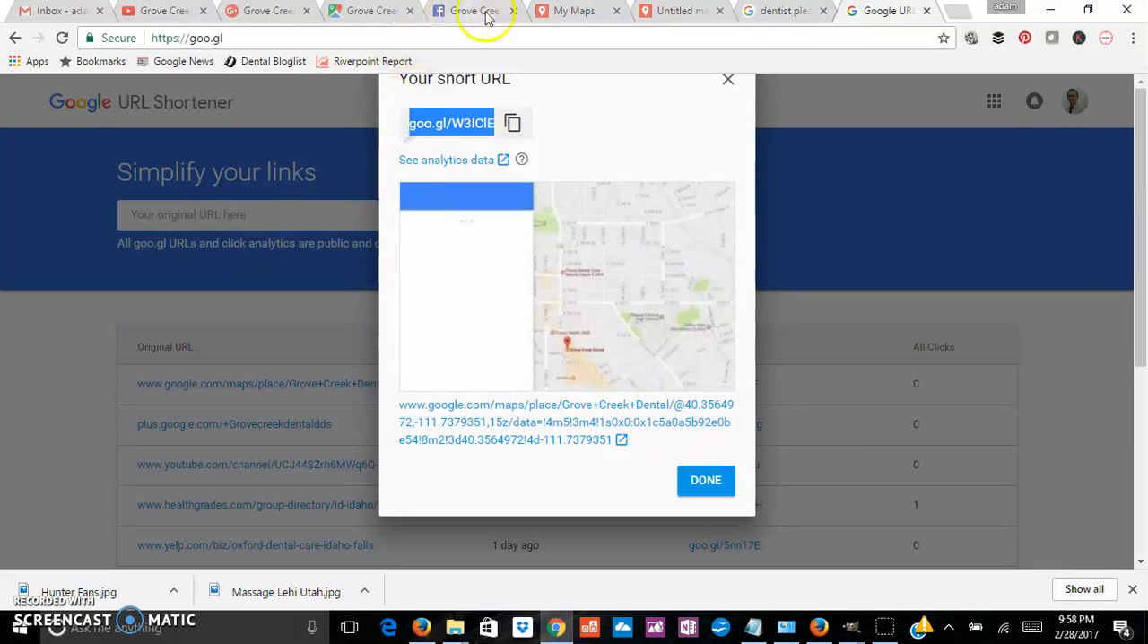
# Step: Add a "Google Business:" label below the Google + line, removing the pasted link with its stray "content_copyCopy short URL" text
pyautogui.click(672, 11)
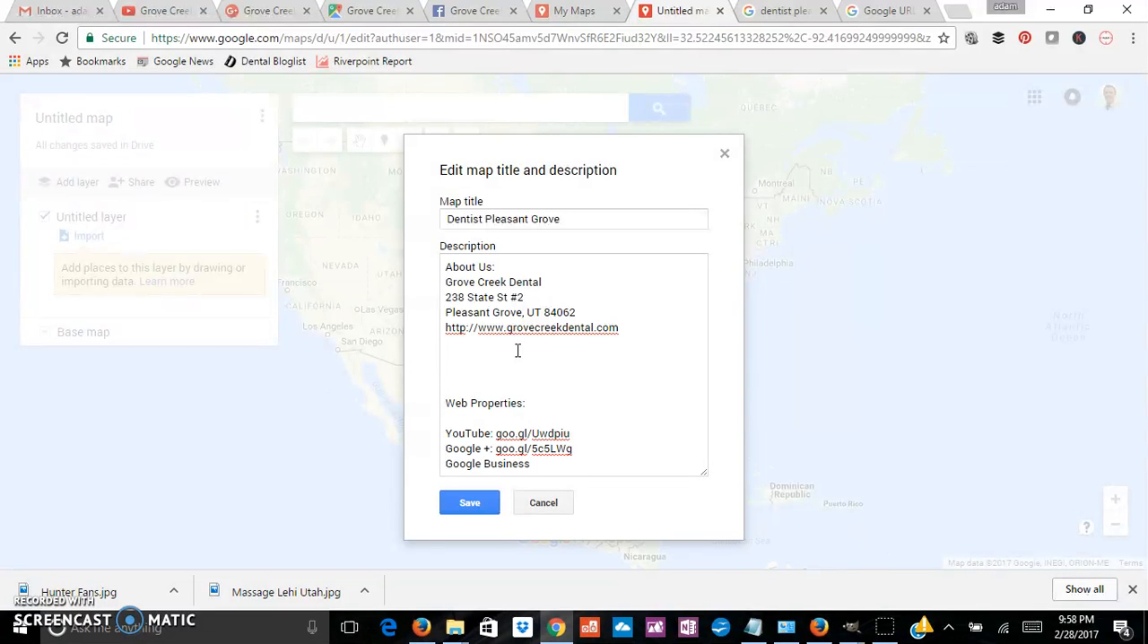
pyautogui.write('goo.gl/W3IClEcontent_copyCopy short URL')
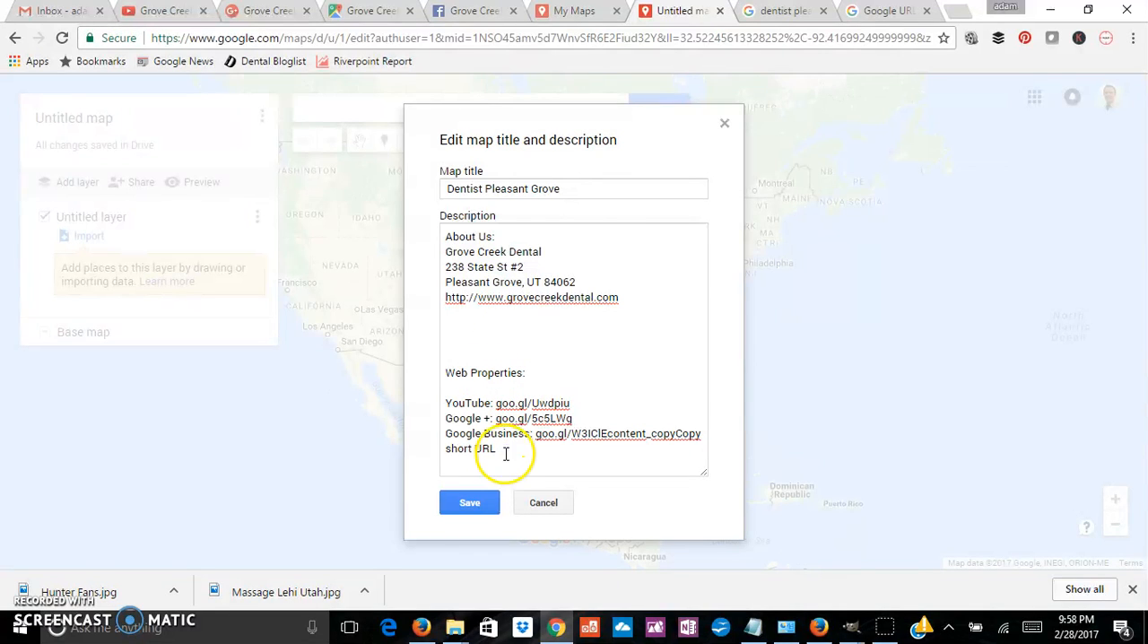
pyautogui.moveTo(496, 448); pyautogui.dragTo(535, 433)
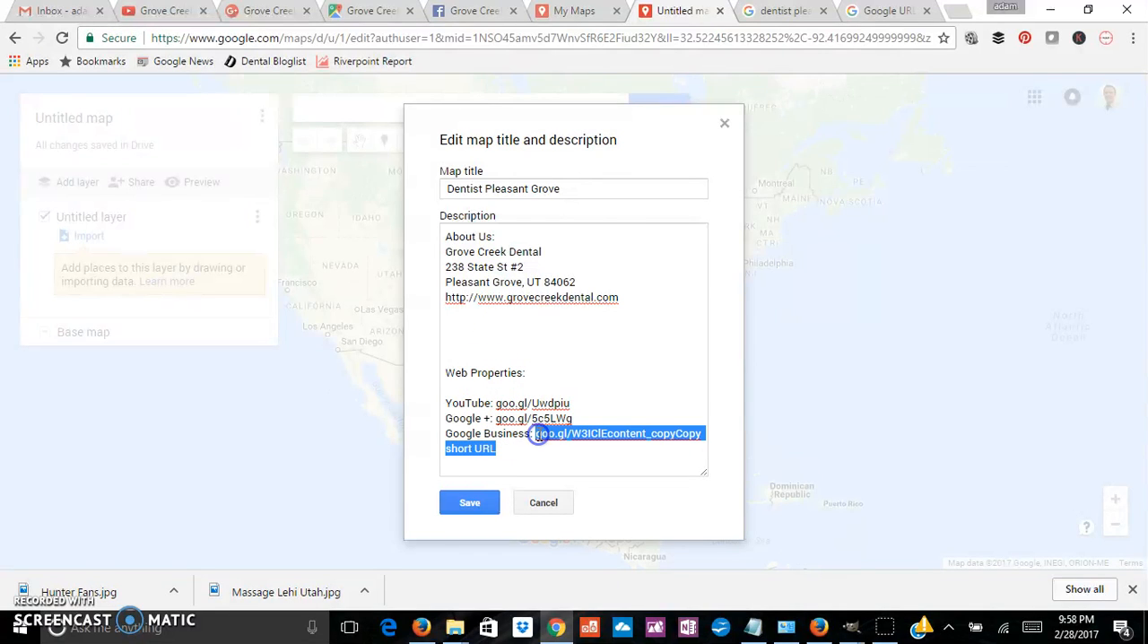
pyautogui.click(538, 433)
pyautogui.moveTo(496, 450); pyautogui.dragTo(536, 433)
pyautogui.press('BackSpace')
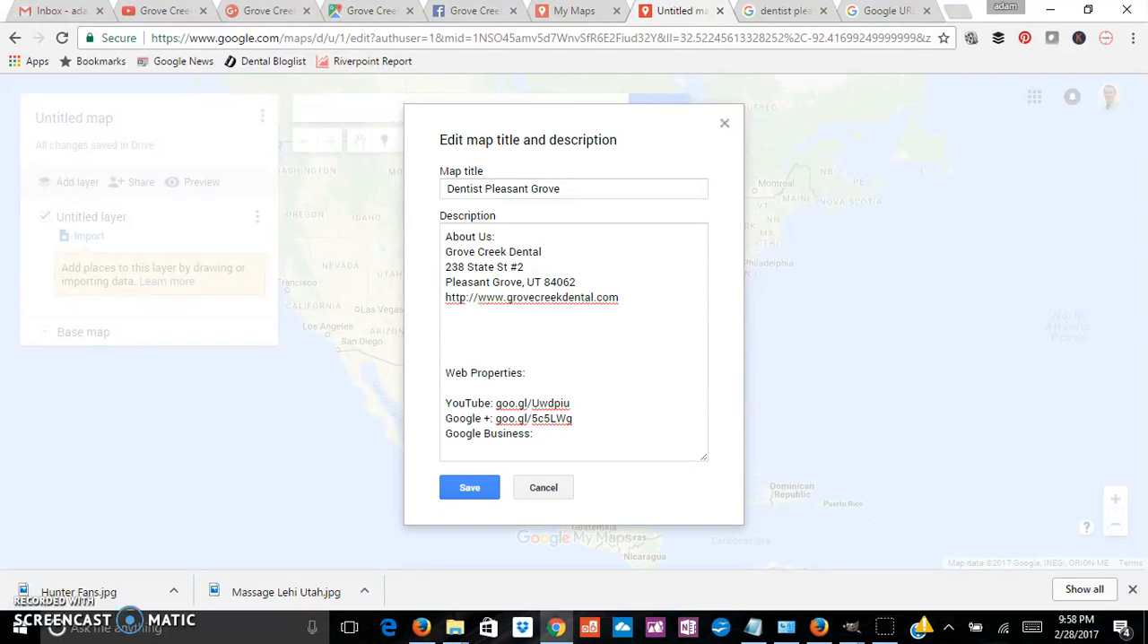
# Step: Recopy the Maps short link goo.gl/W3IClE, put it after "Google Business:" in the map description, and start a "Facebook:" line below
pyautogui.click(914, 11)
pyautogui.click(500, 126)
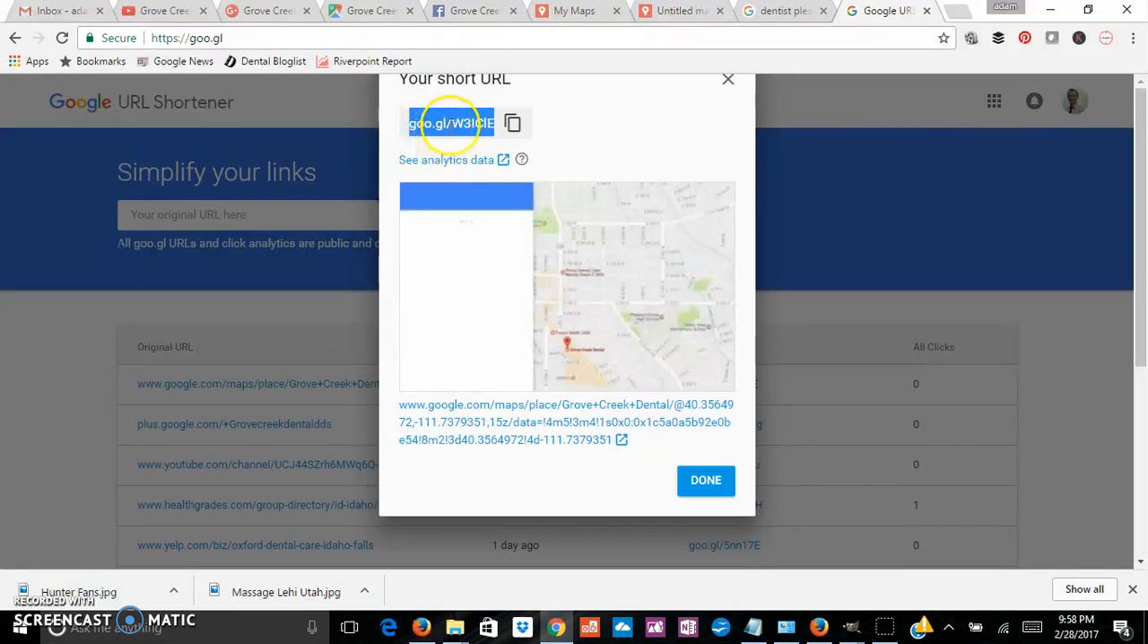
pyautogui.click(677, 13)
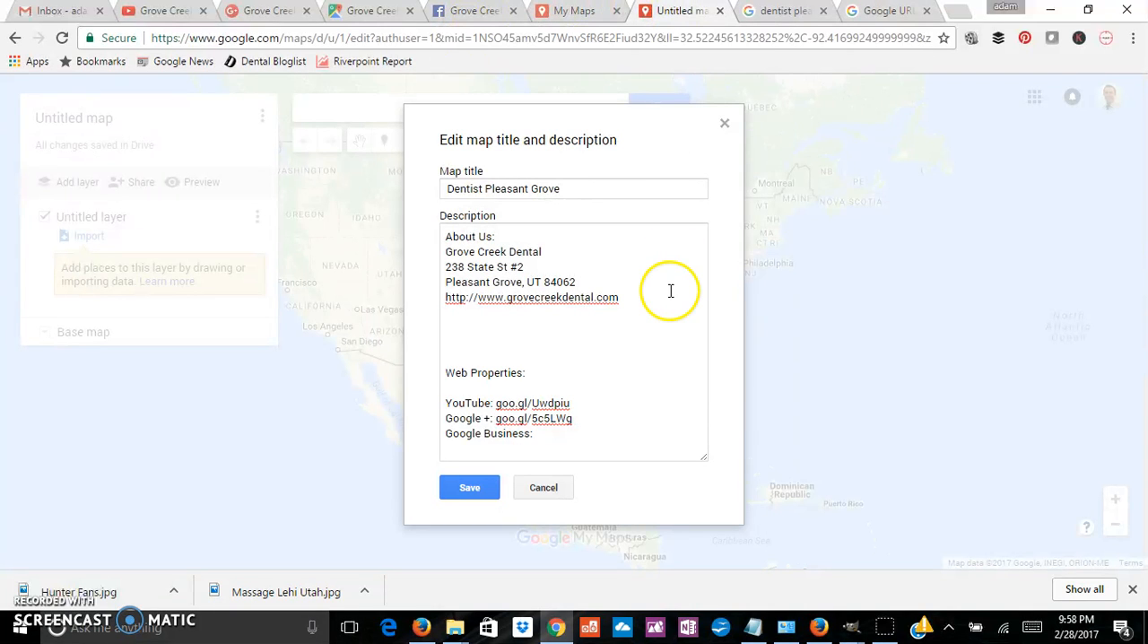
pyautogui.hotkey('ctrl', 'v')
pyautogui.press('Return')
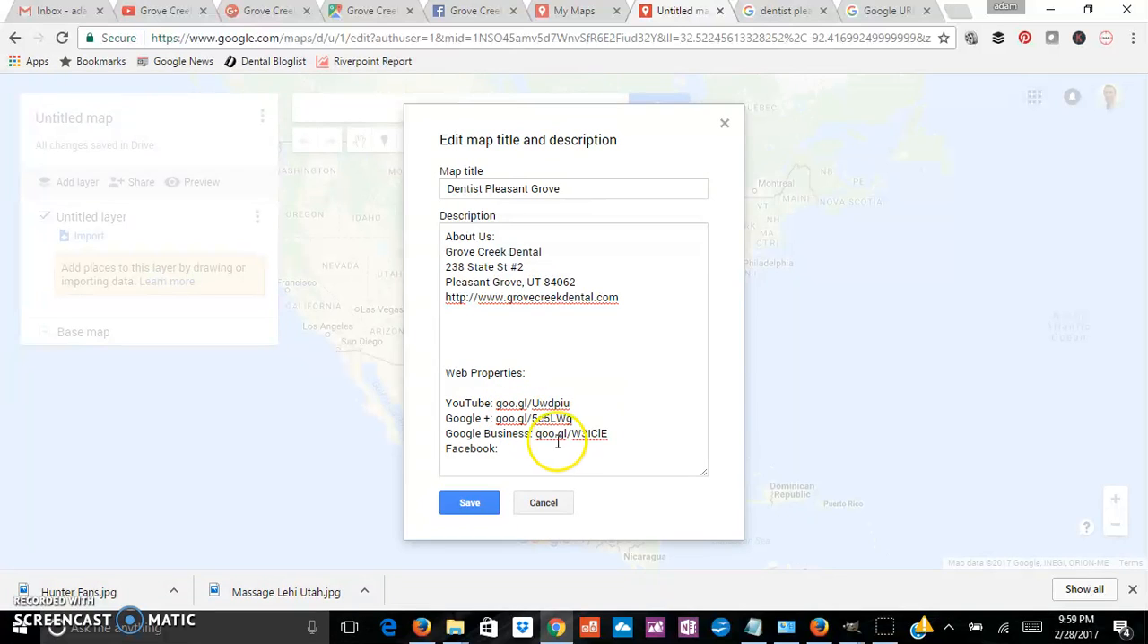
# Step: Save the map's title and description, and add Grove Creek Dental to the map by searching for "grove creek dental"
pyautogui.click(475, 504)
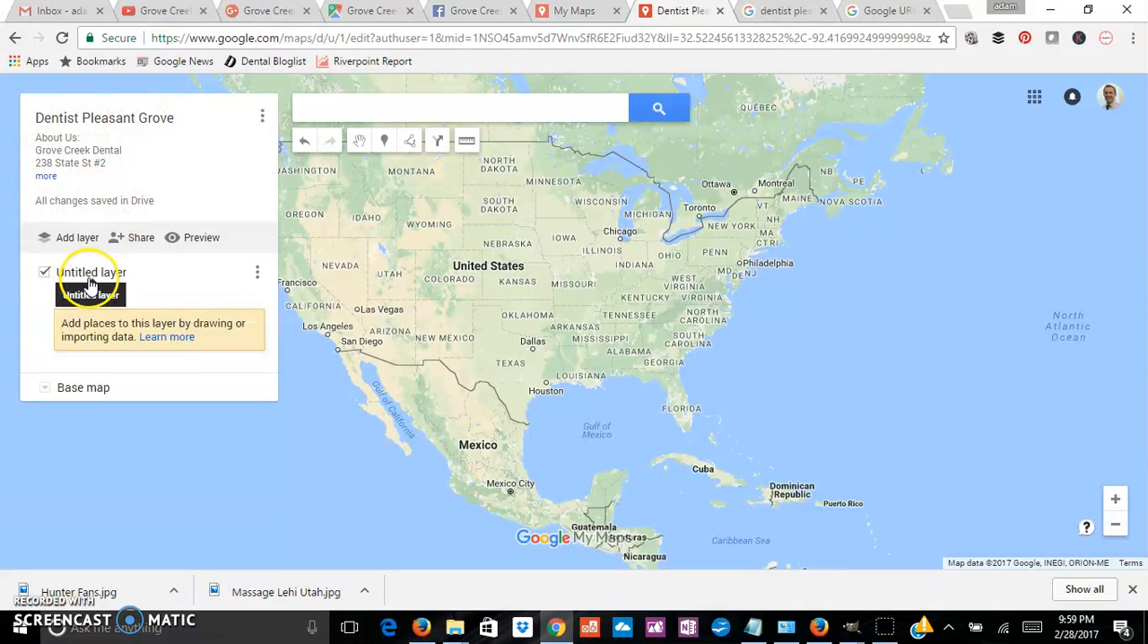
pyautogui.click(332, 113)
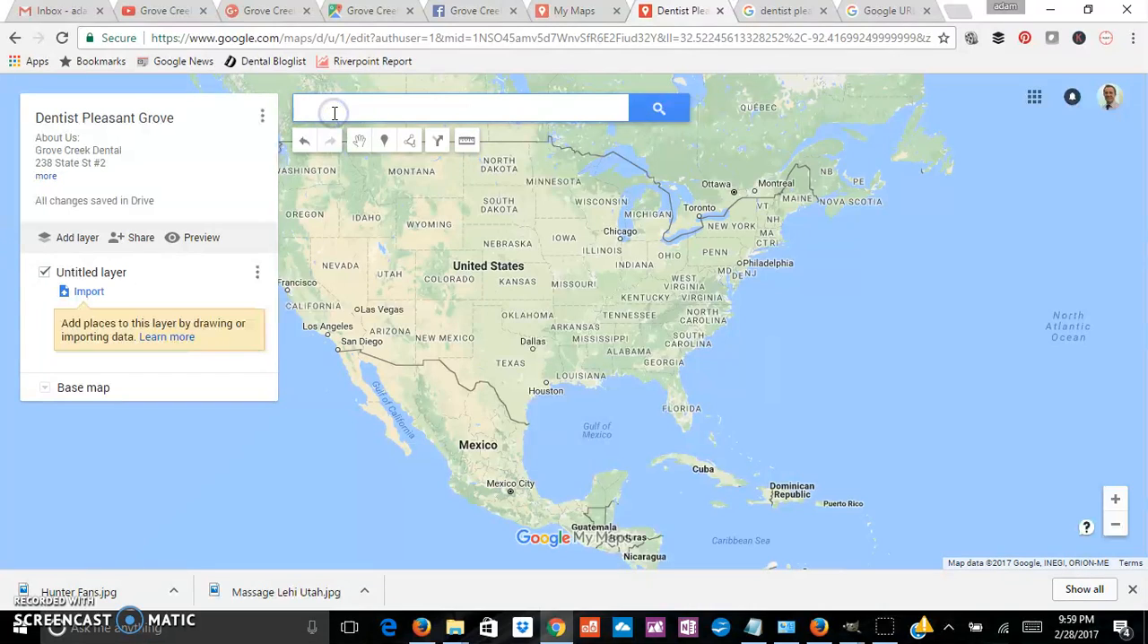
pyautogui.write('grove creek dental')
pyautogui.press('Escape')
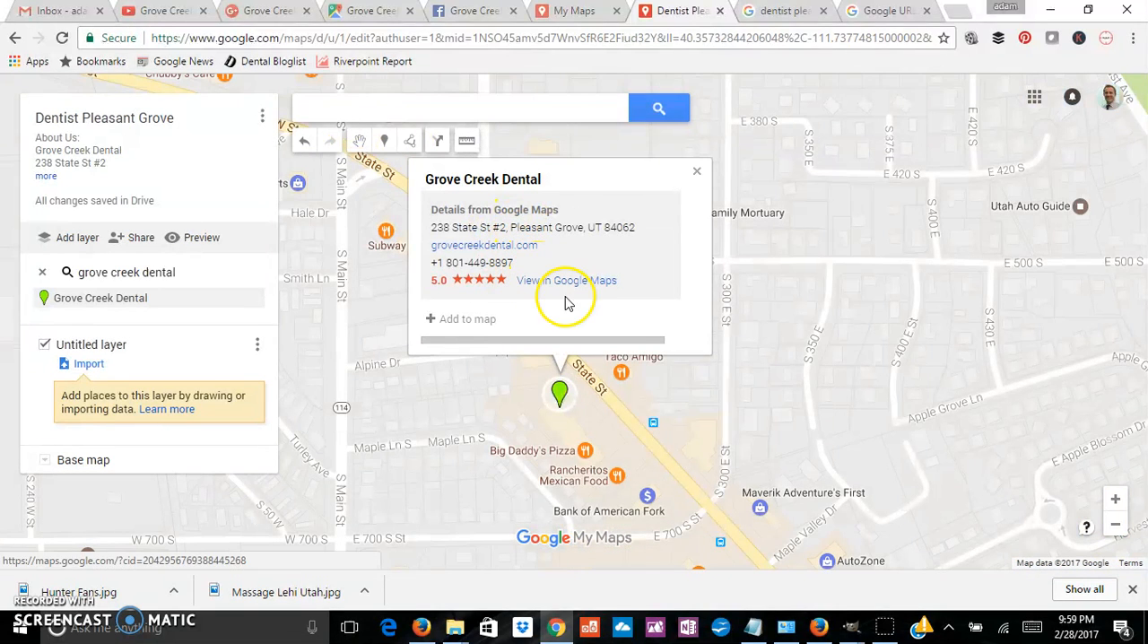
pyautogui.click(469, 321)
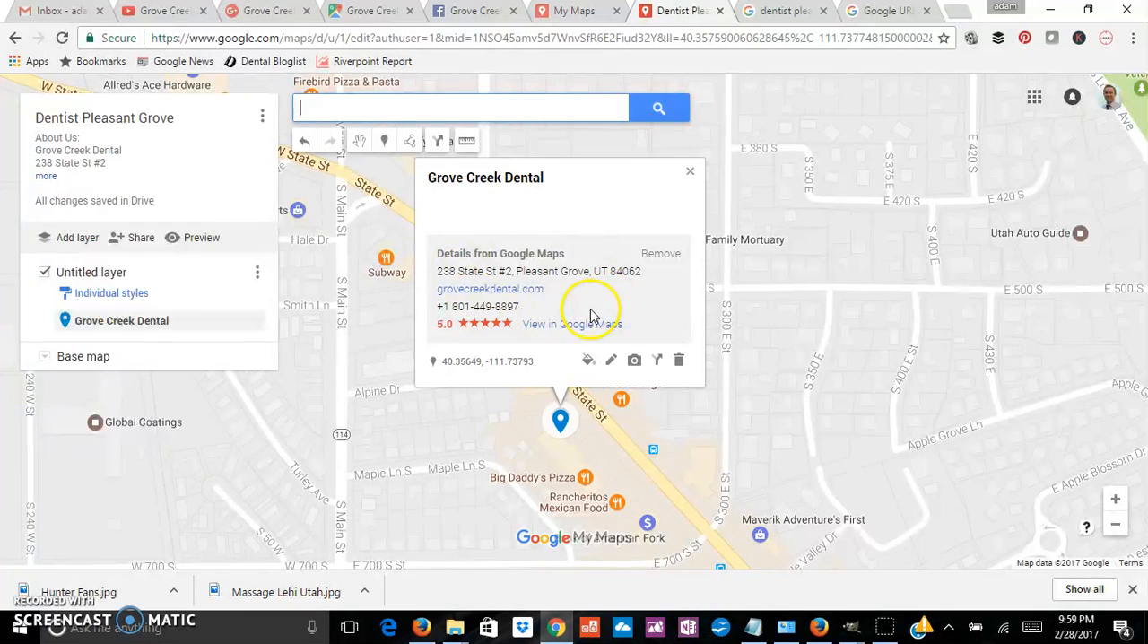
pyautogui.click(638, 366)
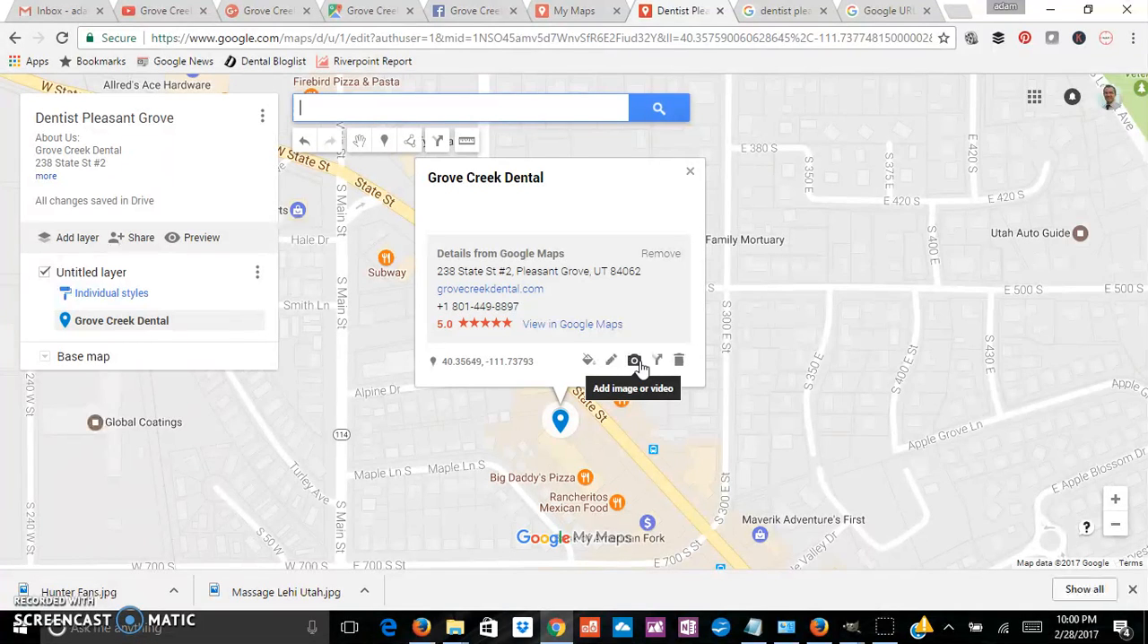
pyautogui.click(635, 360)
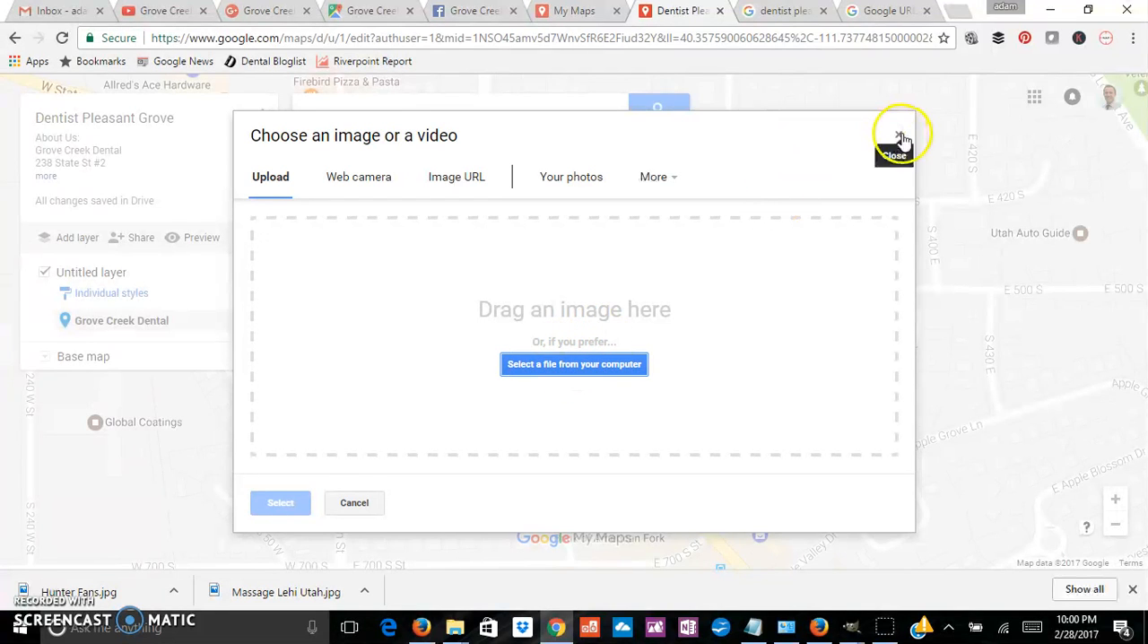
pyautogui.click(898, 135)
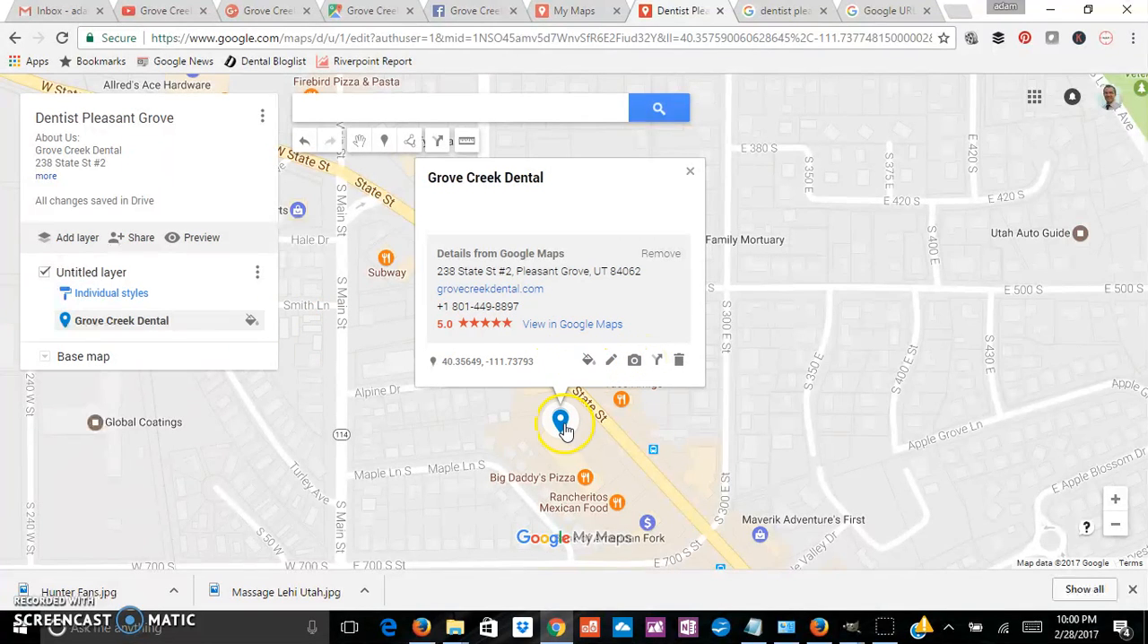
# Step: Change the Grove Creek Dental marker to a star icon and color it yellow
pyautogui.click(588, 359)
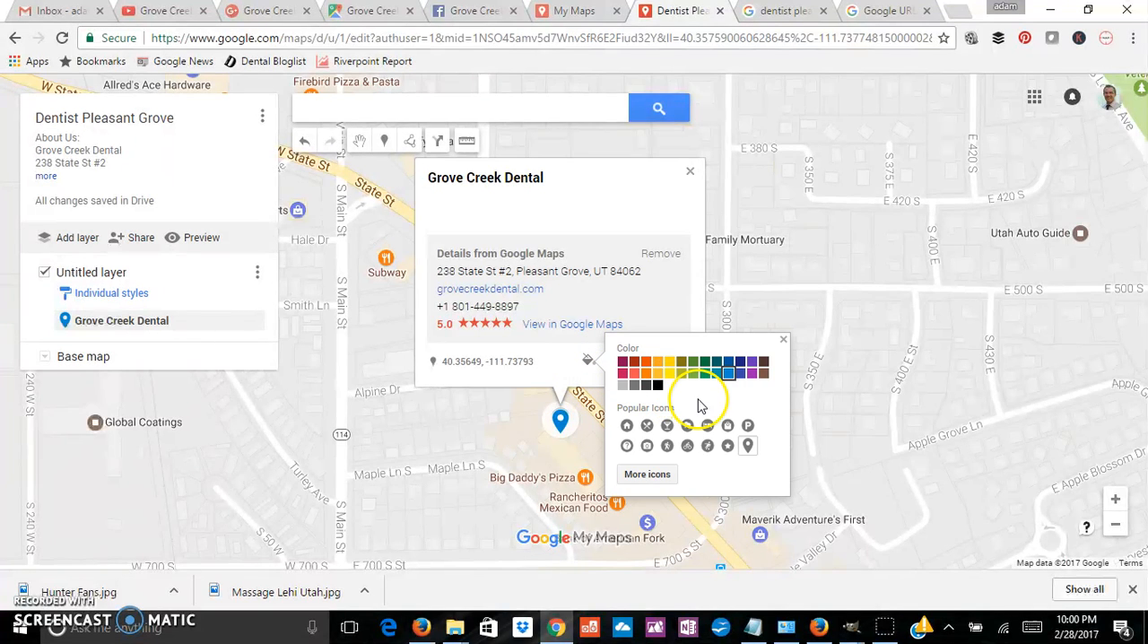
pyautogui.click(727, 446)
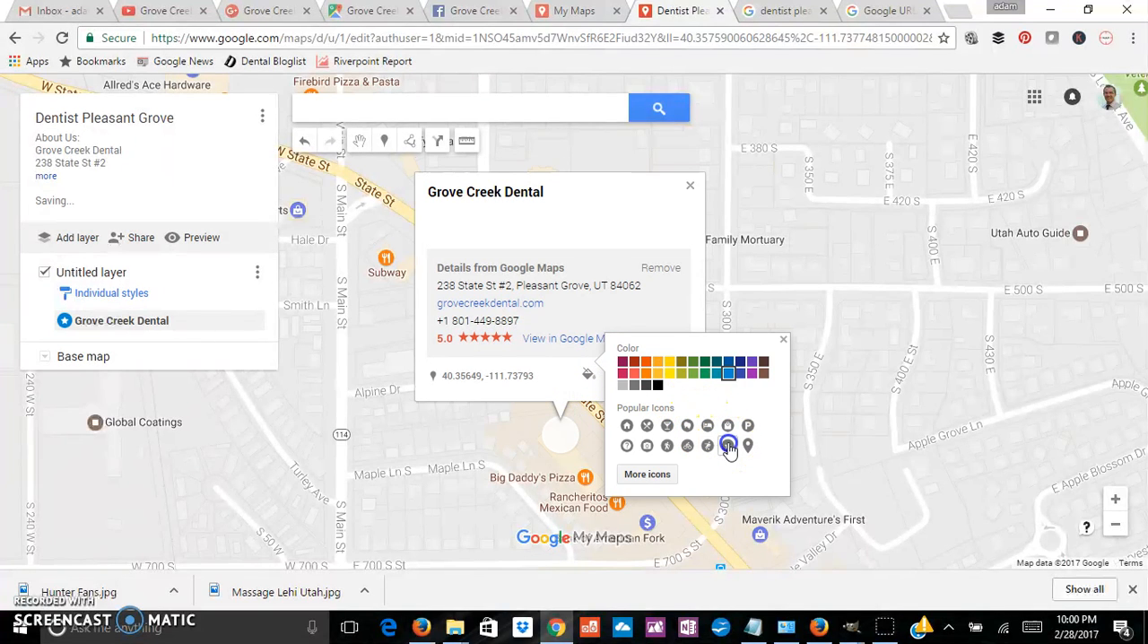
pyautogui.click(664, 373)
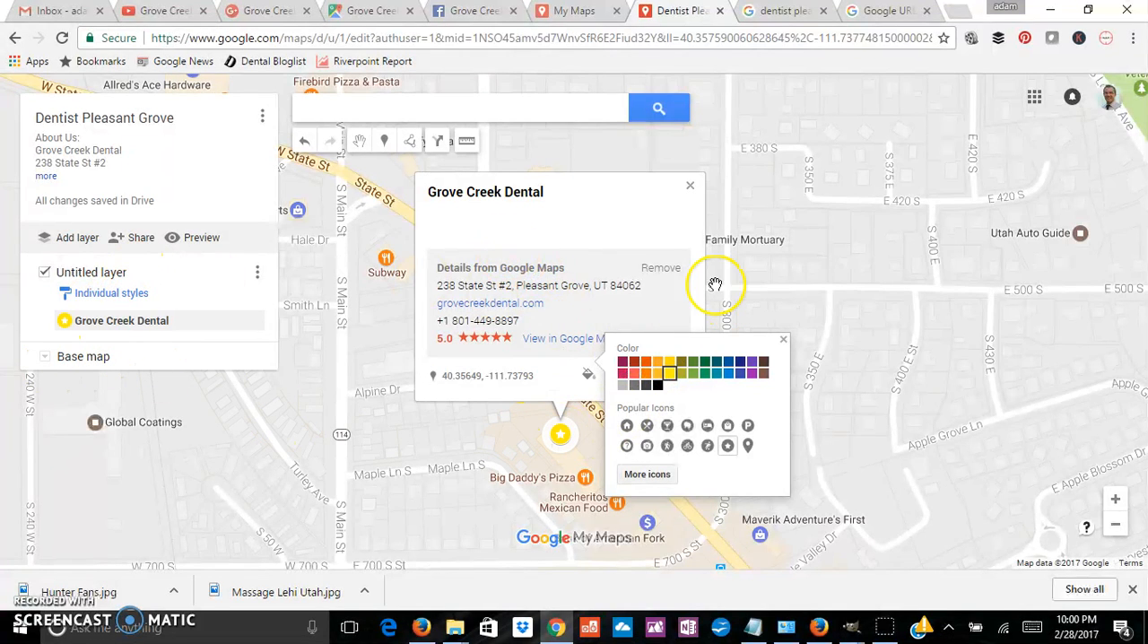
pyautogui.click(588, 374)
# Step: Add the "Panoramic X-Ray Room" photo from the Detistsidahofals.com folder inside Desktop's SEO folder to the Grove Creek Dental marker
pyautogui.click(633, 373)
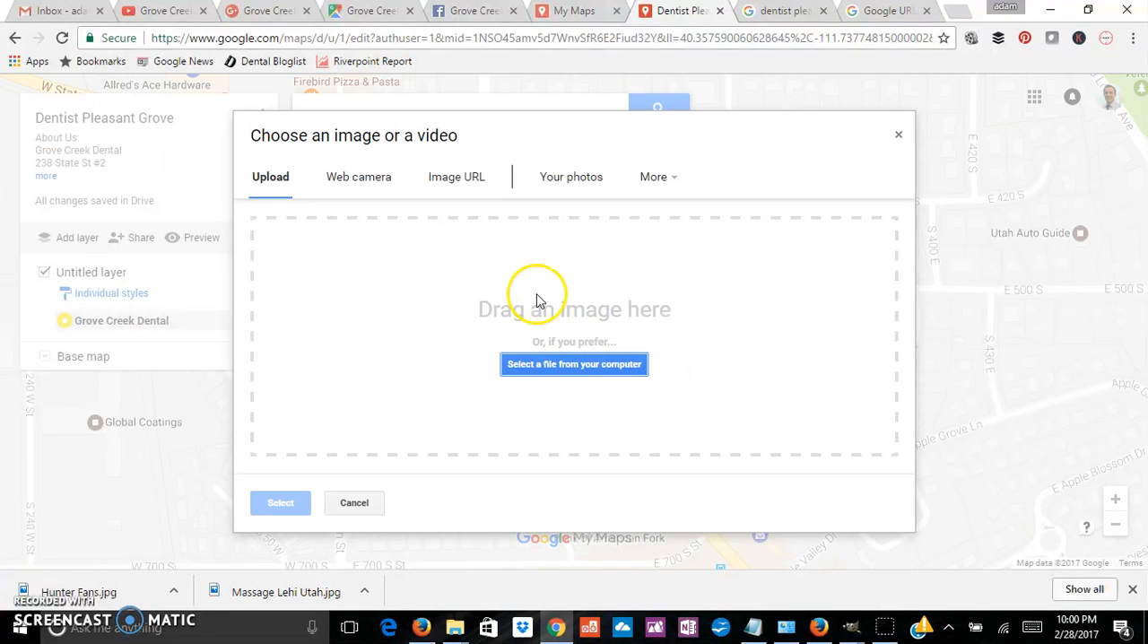
pyautogui.click(571, 364)
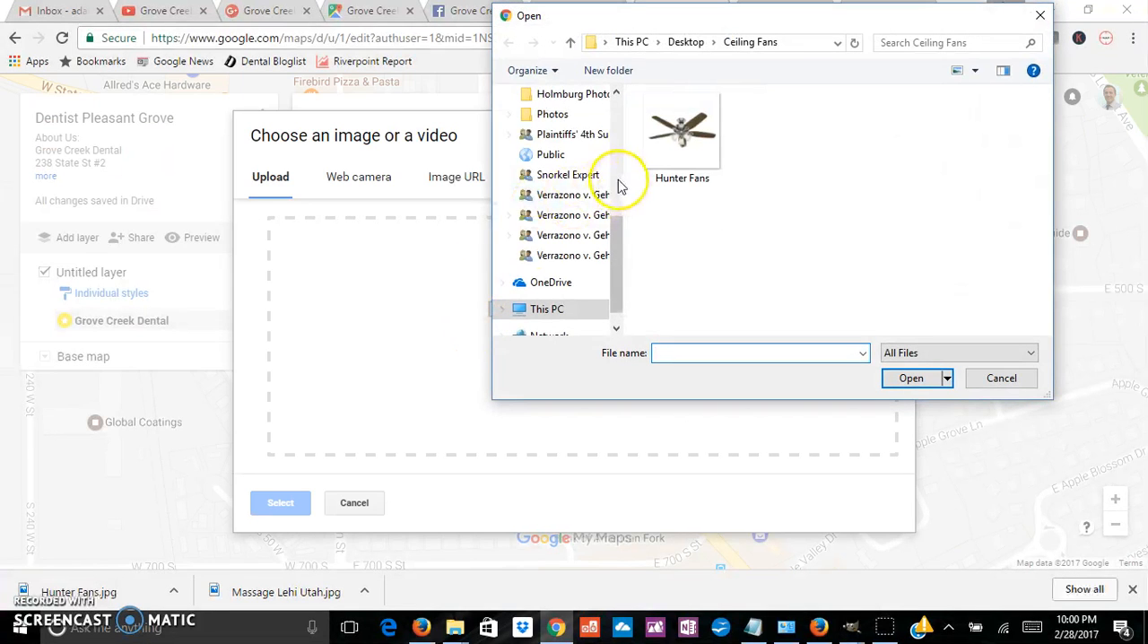
pyautogui.moveTo(619, 239); pyautogui.dragTo(601, 141)
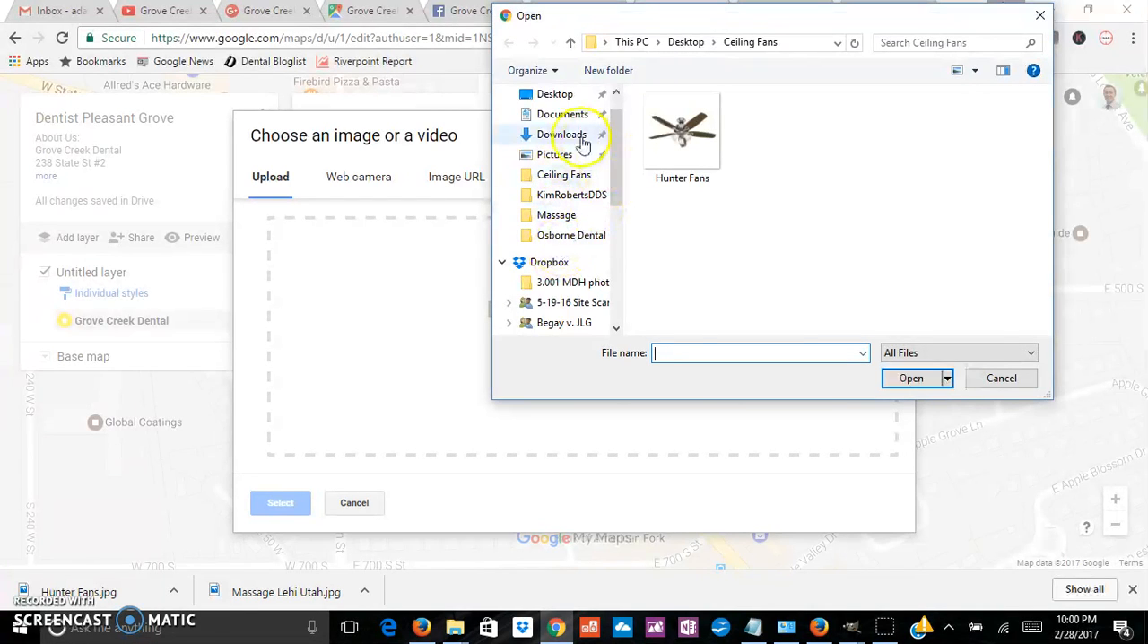
pyautogui.click(554, 95)
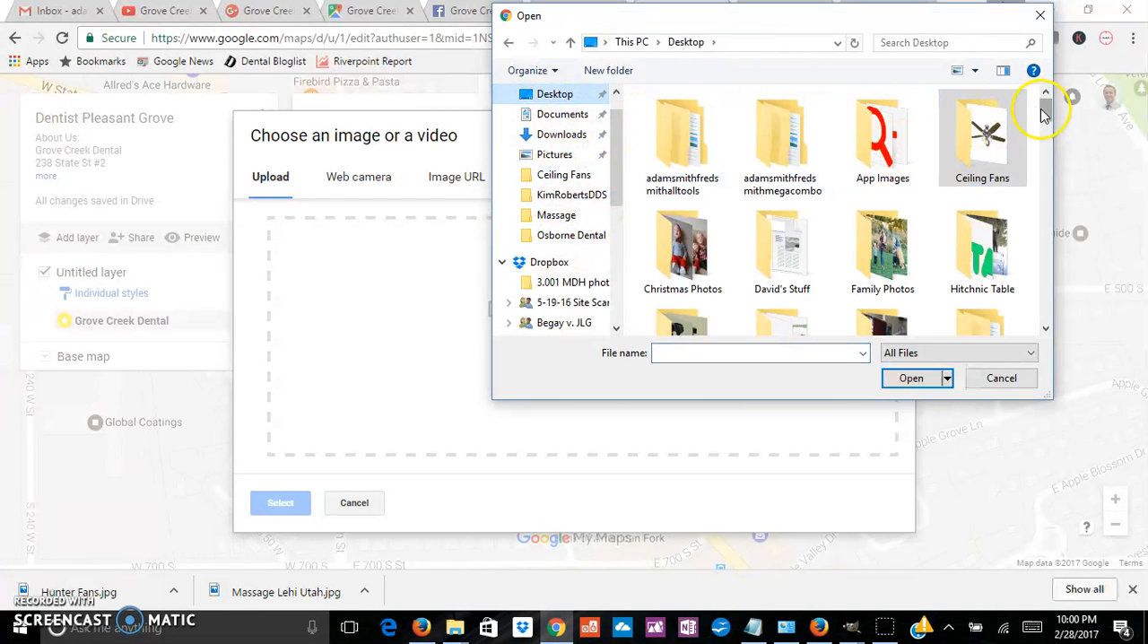
pyautogui.moveTo(1043, 111); pyautogui.dragTo(1046, 148)
pyautogui.doubleClick(983, 189)
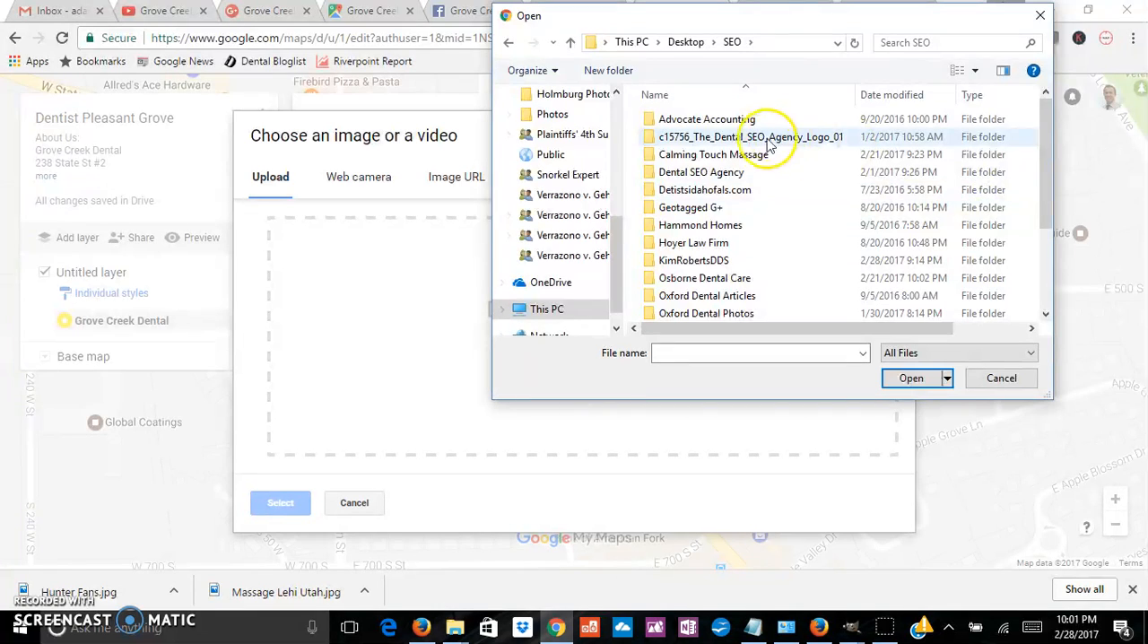
pyautogui.click(686, 191)
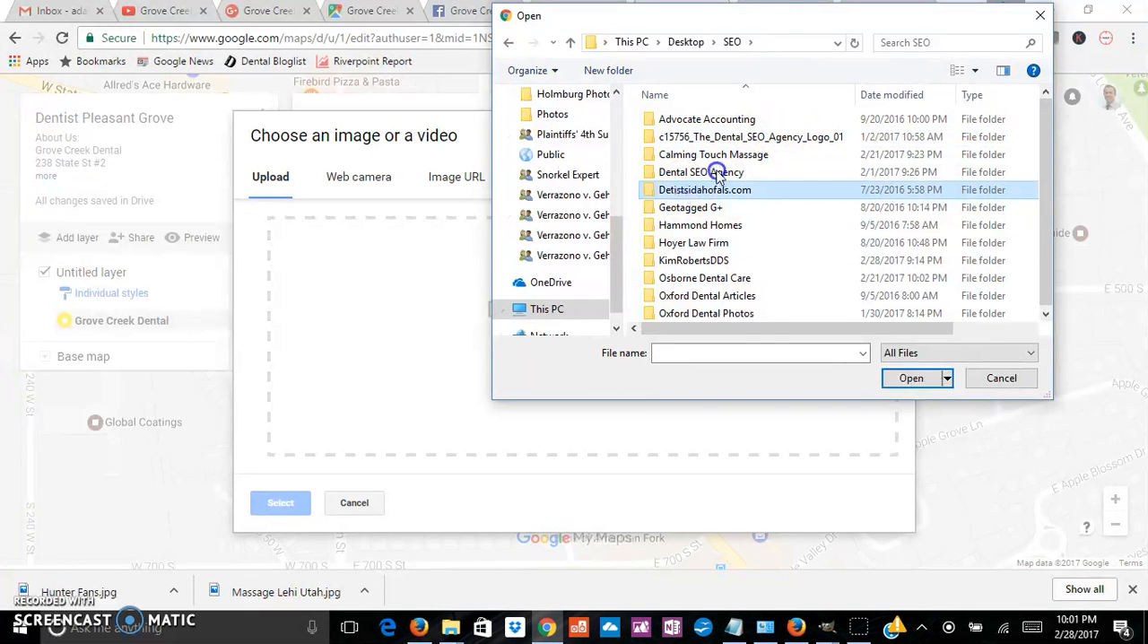
pyautogui.doubleClick(715, 186)
pyautogui.scroll(-1, 914, 205)
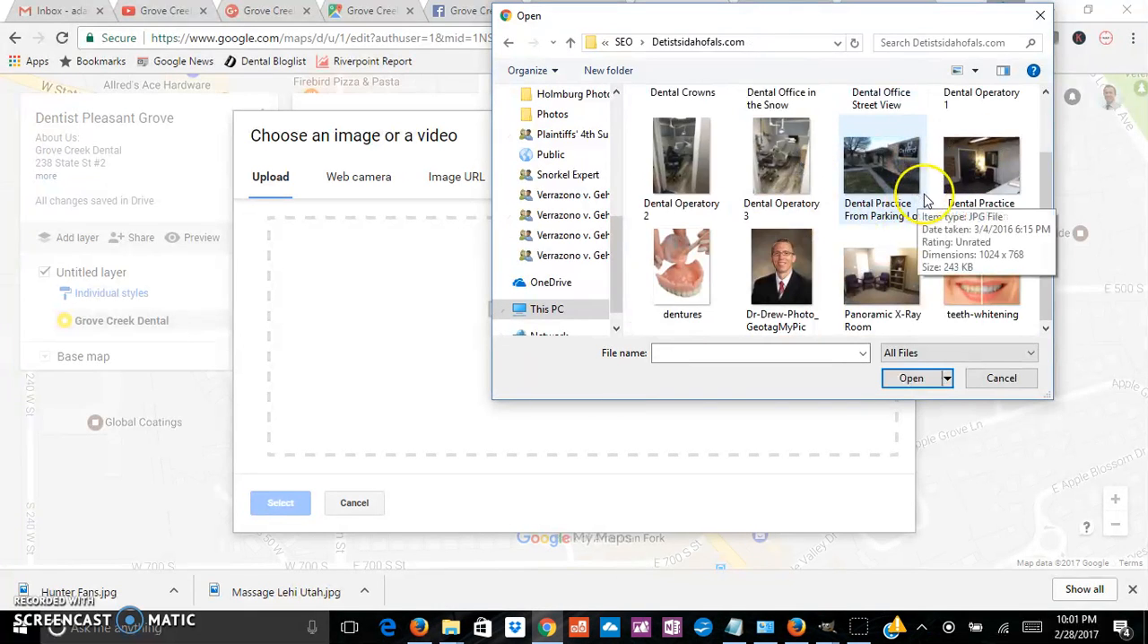
pyautogui.doubleClick(888, 255)
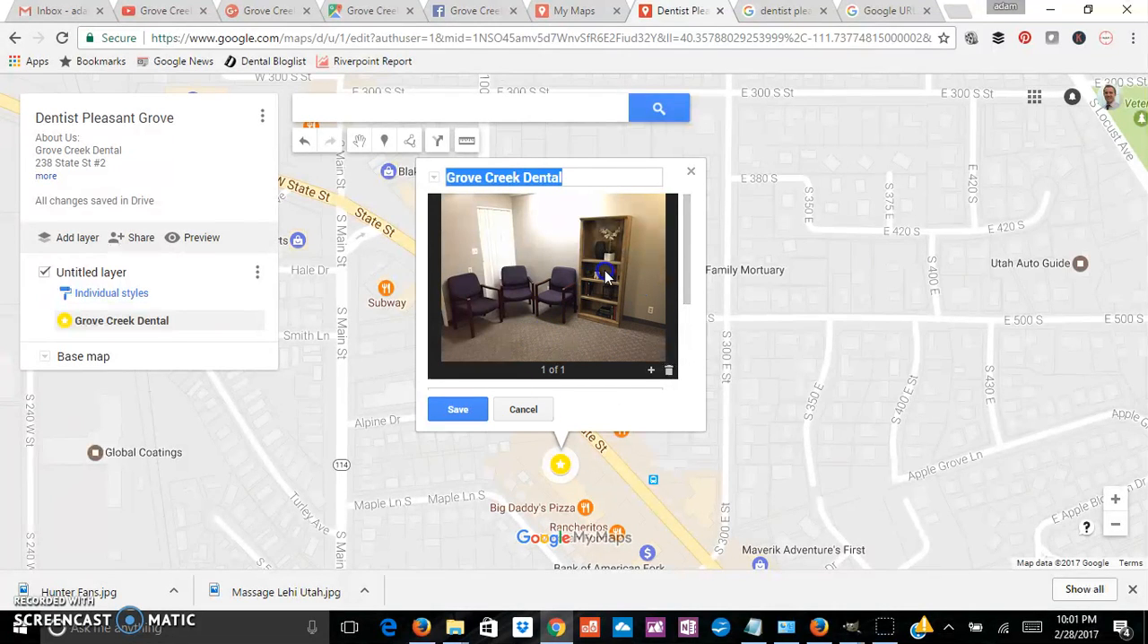
# Step: Enter "Grove Creek Dental" as the marker's description below the photo and save the place
pyautogui.scroll(-2, 608, 275)
pyautogui.scroll(2, 607, 269)
pyautogui.scroll(-2, 562, 285)
pyautogui.click(520, 260)
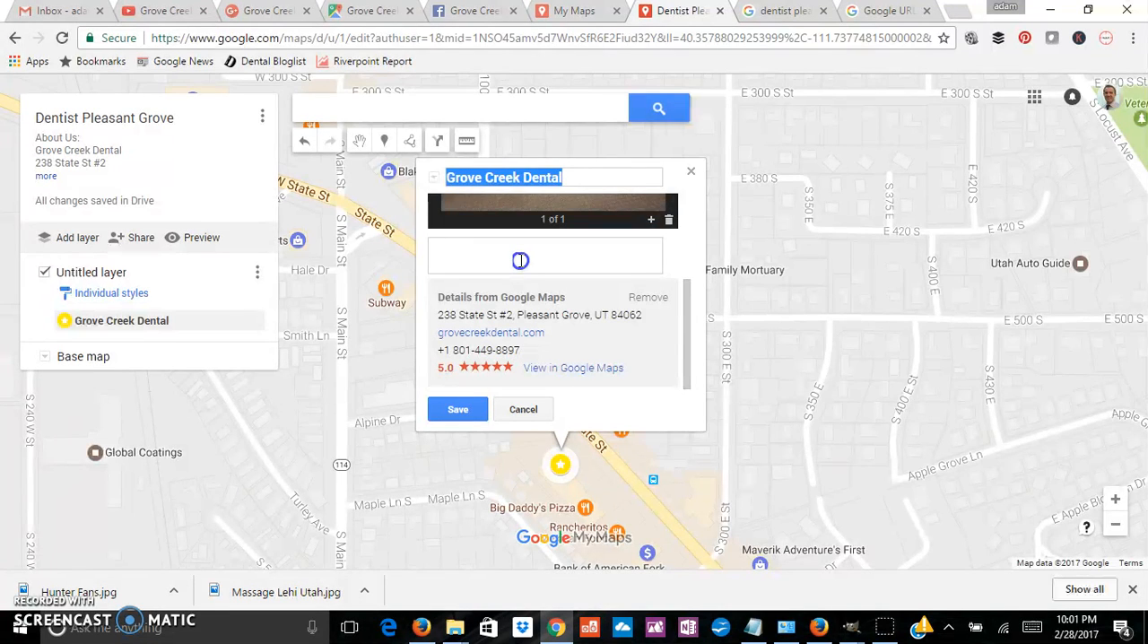
pyautogui.click(456, 253)
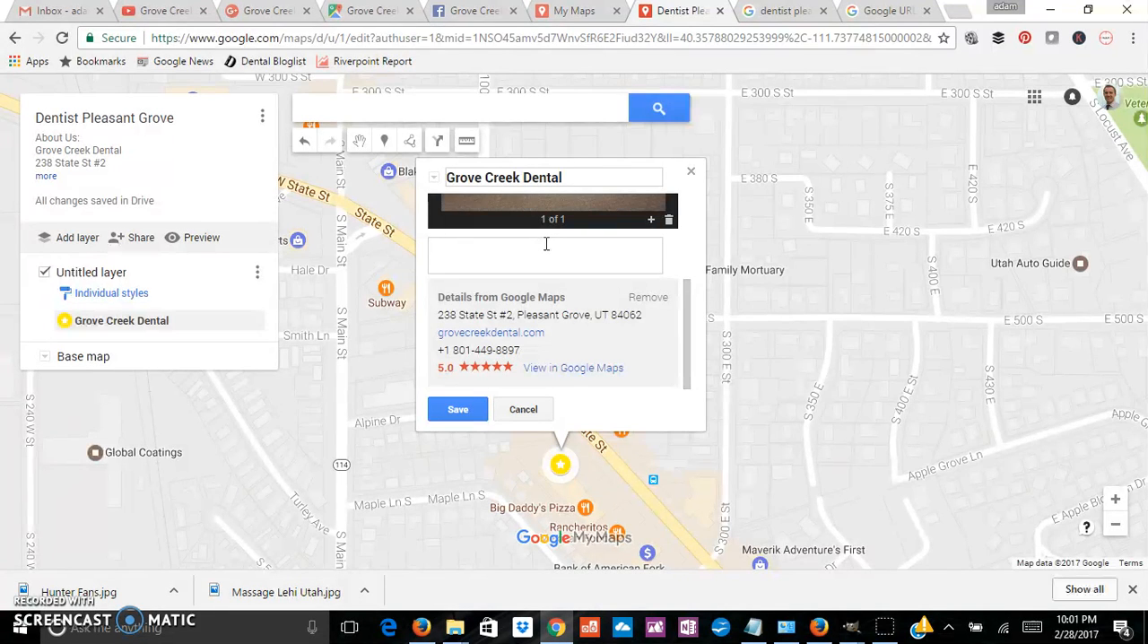
pyautogui.write('Creek Dental')
pyautogui.press('Return')
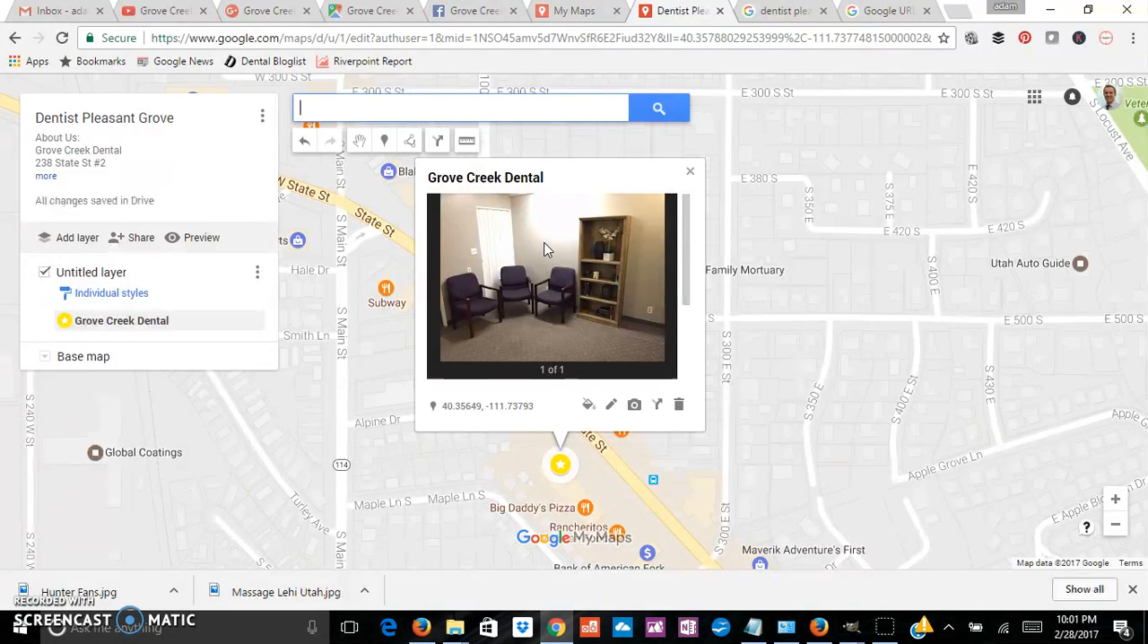
# Step: Edit the marker's description to add blank lines below "Grove Creek Dental" and save the place
pyautogui.moveTo(687, 238); pyautogui.dragTo(685, 258)
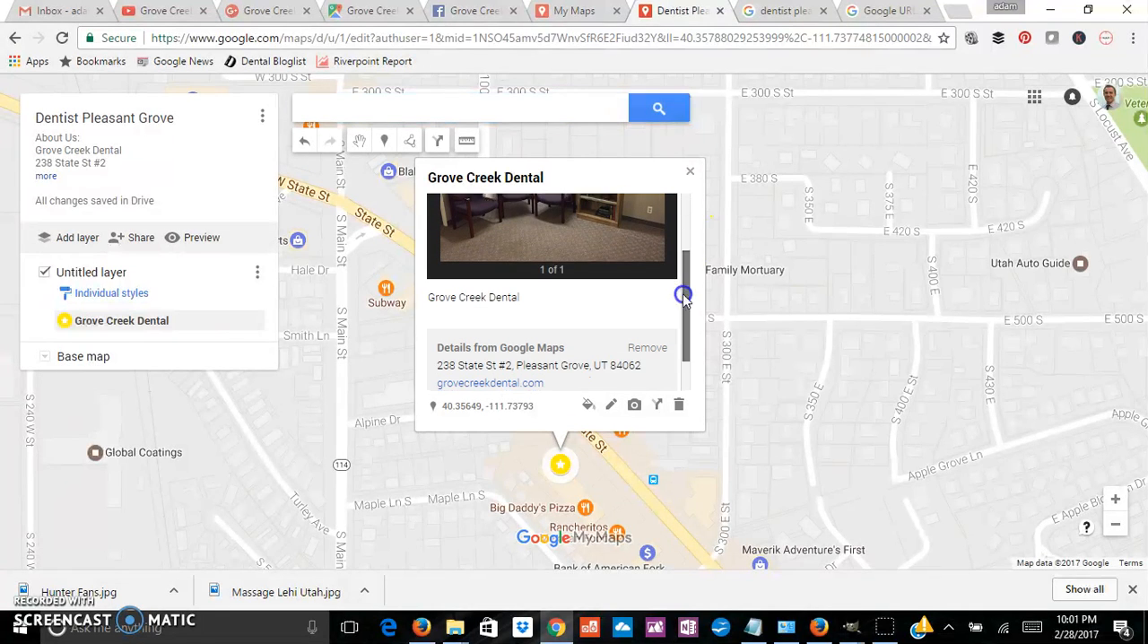
pyautogui.click(610, 408)
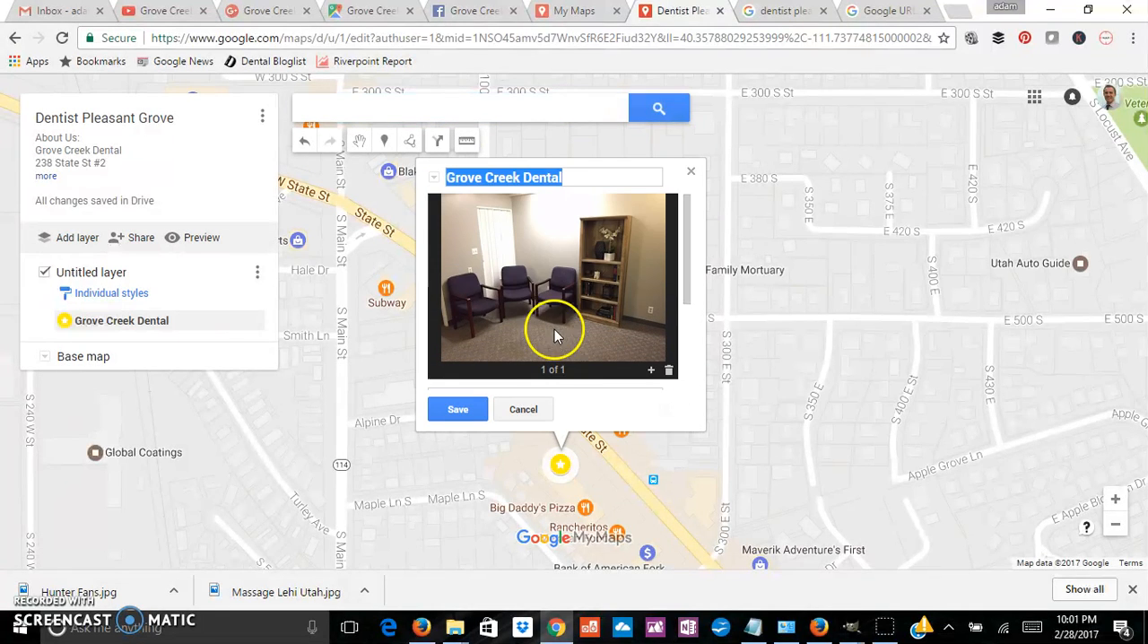
pyautogui.scroll(-3, 607, 305)
pyautogui.click(530, 249)
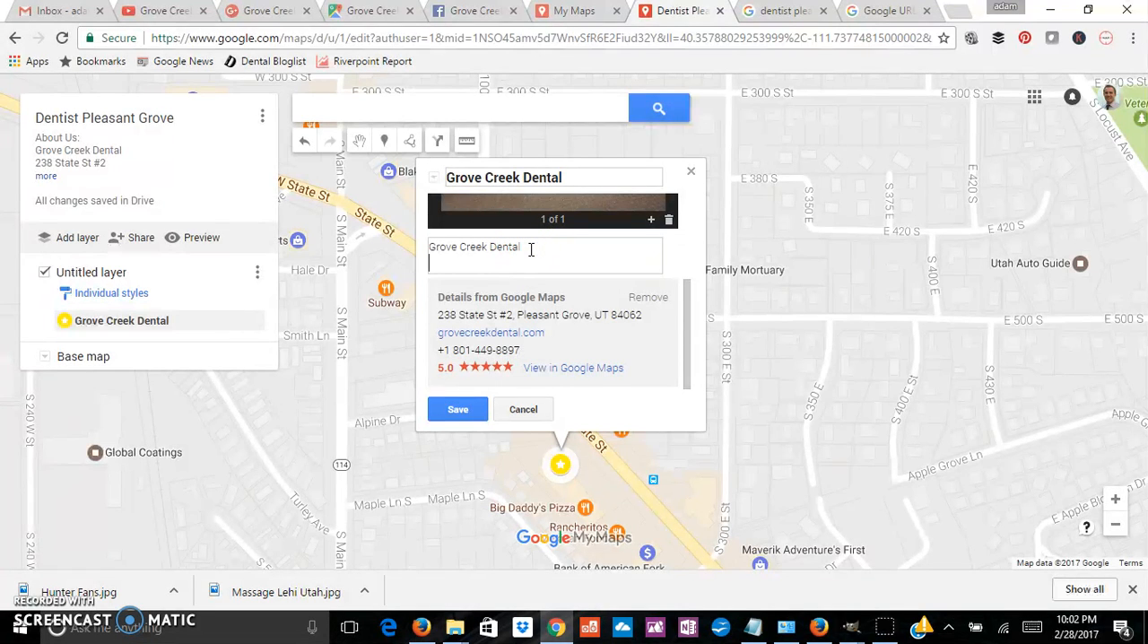
pyautogui.press('Return')
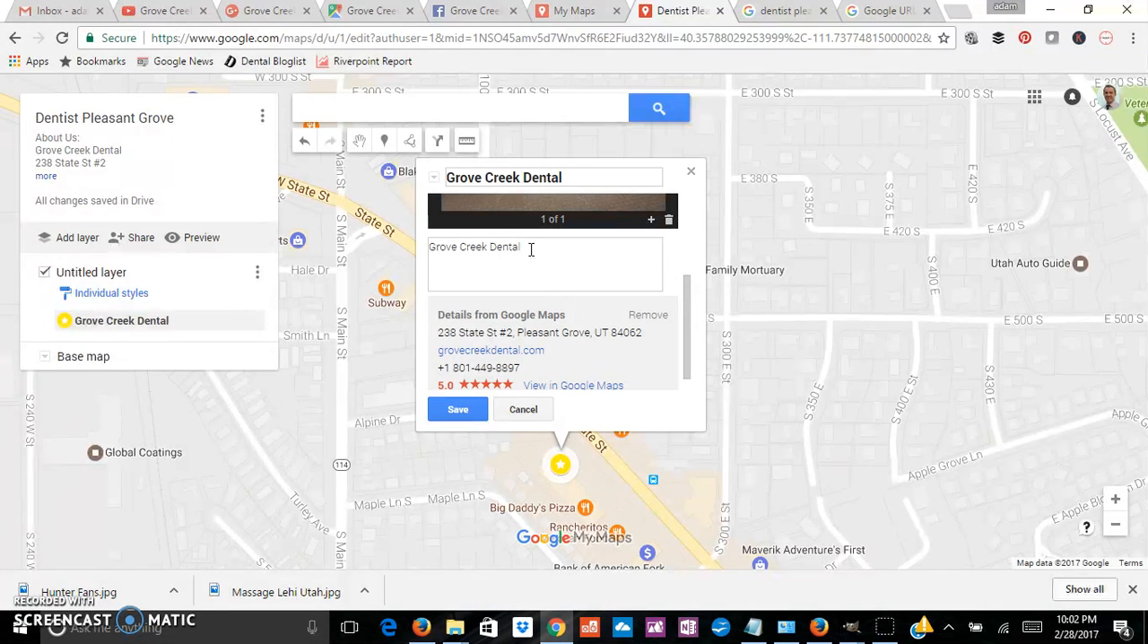
pyautogui.press('Return')
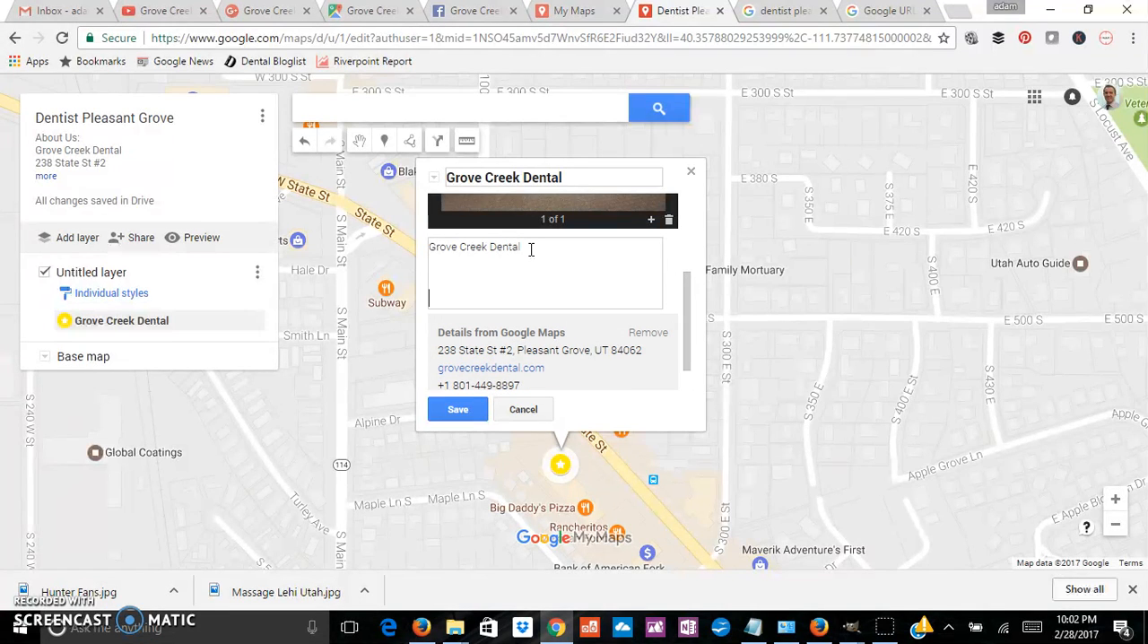
pyautogui.press('Return')
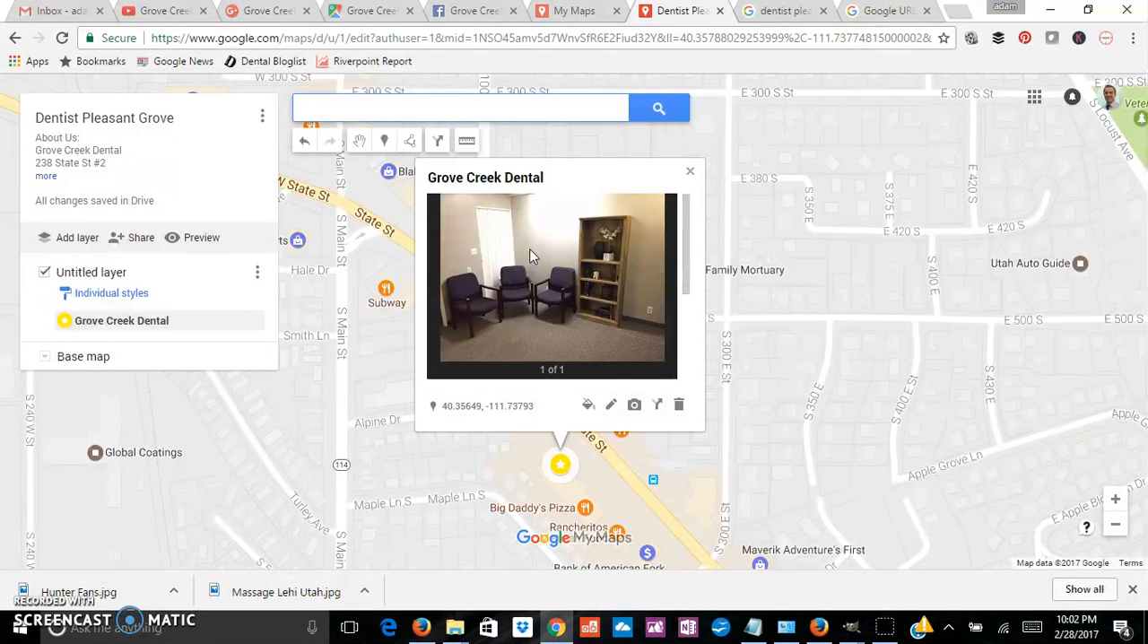
pyautogui.click(611, 404)
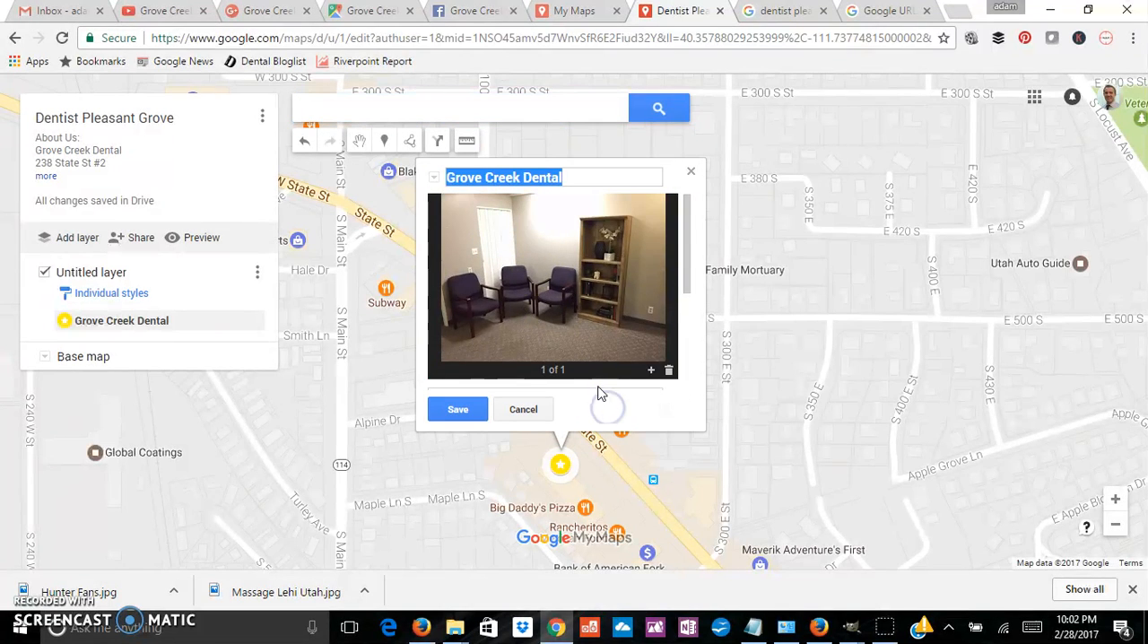
pyautogui.click(466, 250)
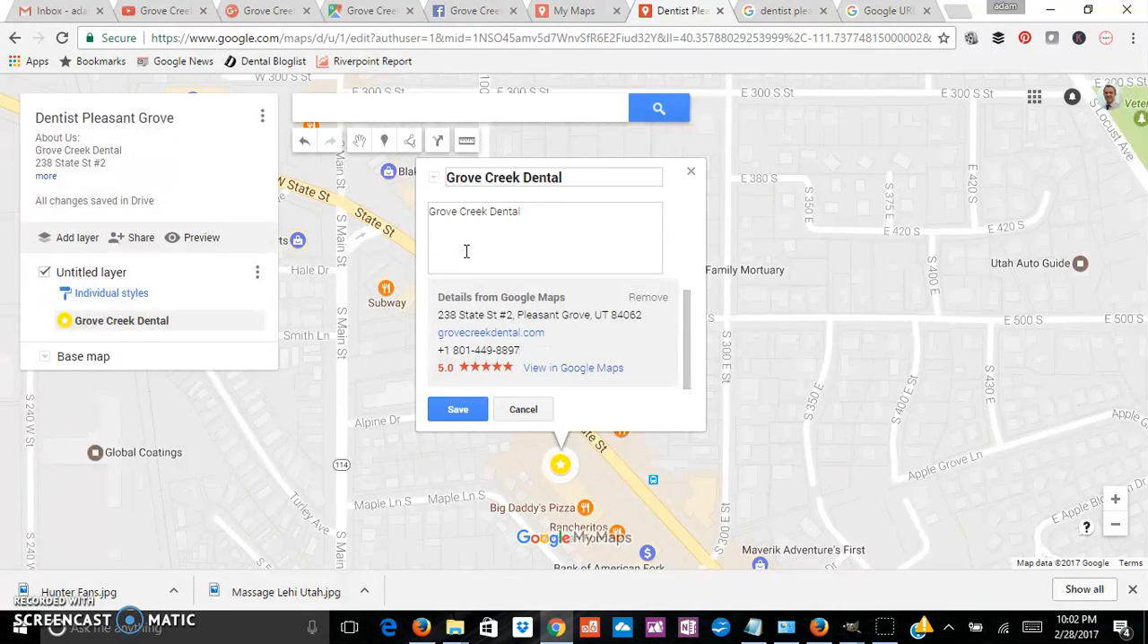
pyautogui.click(452, 408)
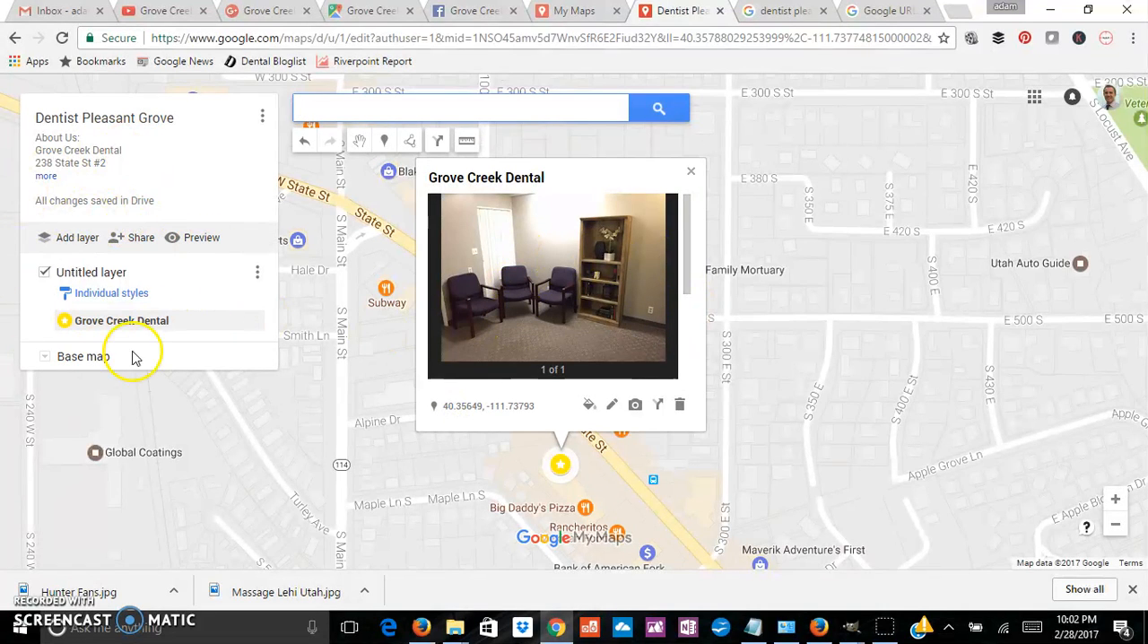
# Step: Preview the map in view-only mode and review its full description and the Grove Creek Dental place details
pyautogui.click(191, 240)
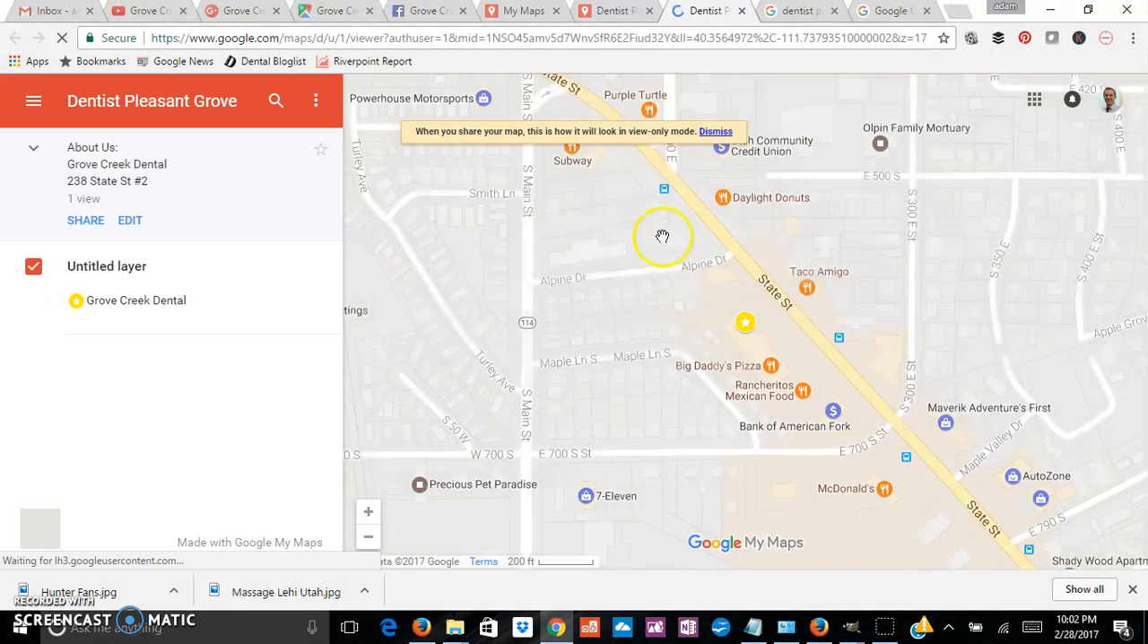
pyautogui.click(120, 177)
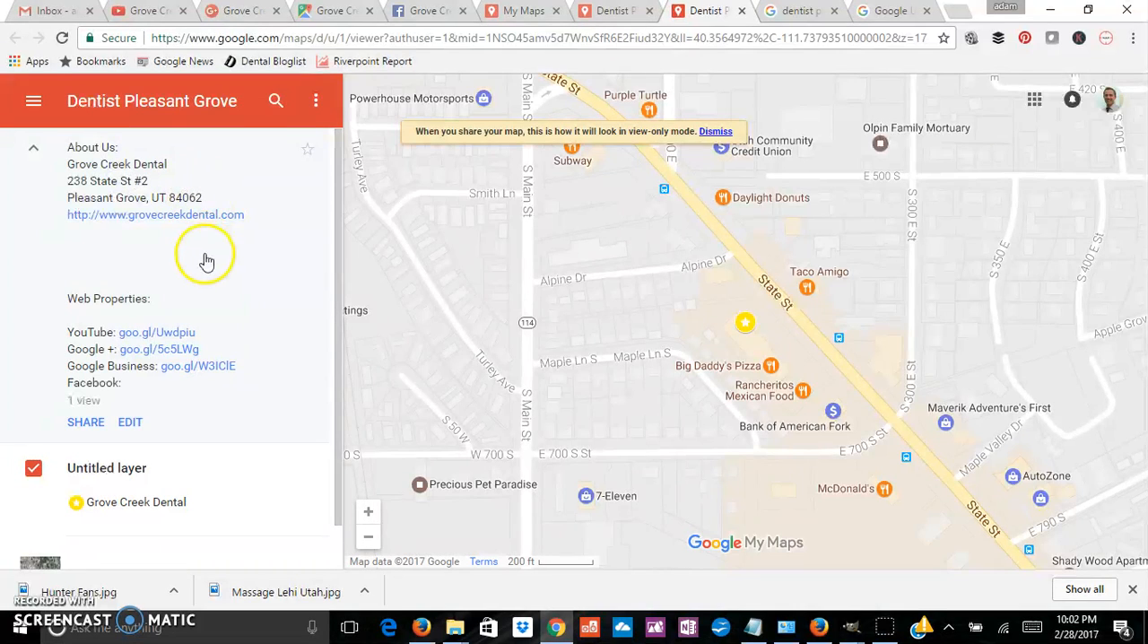
pyautogui.scroll(-1, 220, 377)
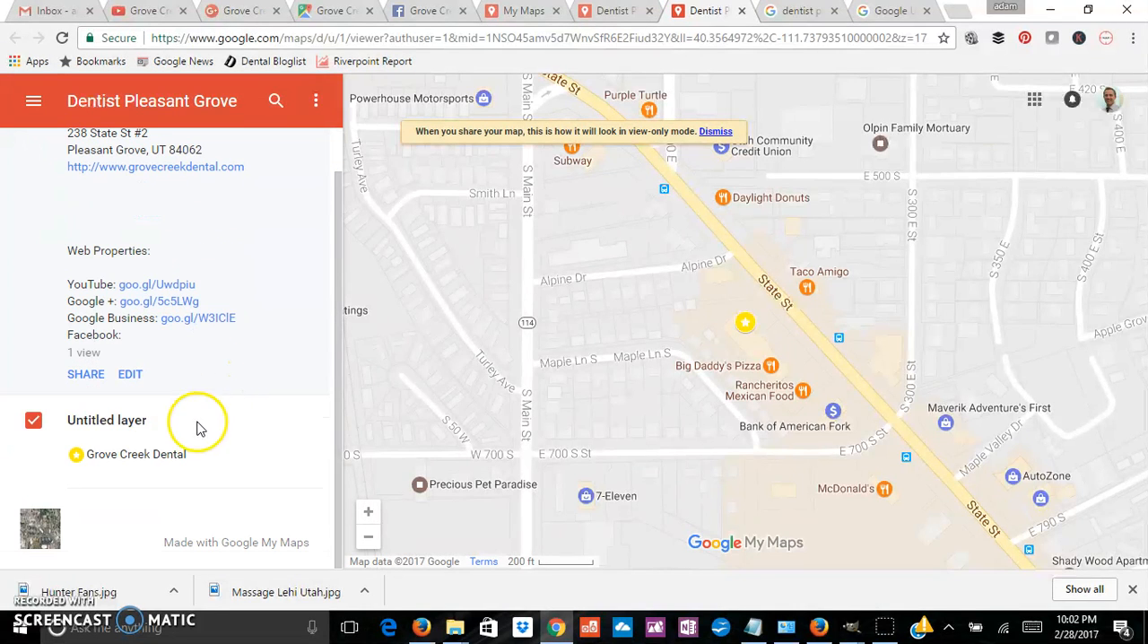
pyautogui.click(126, 455)
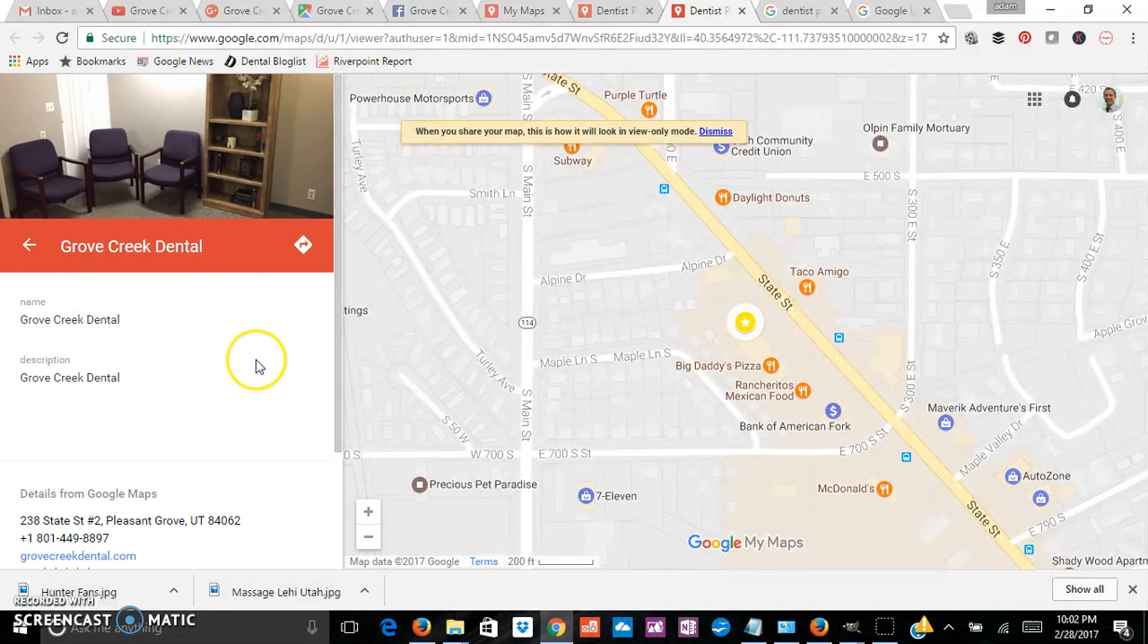
pyautogui.scroll(-3, 117, 452)
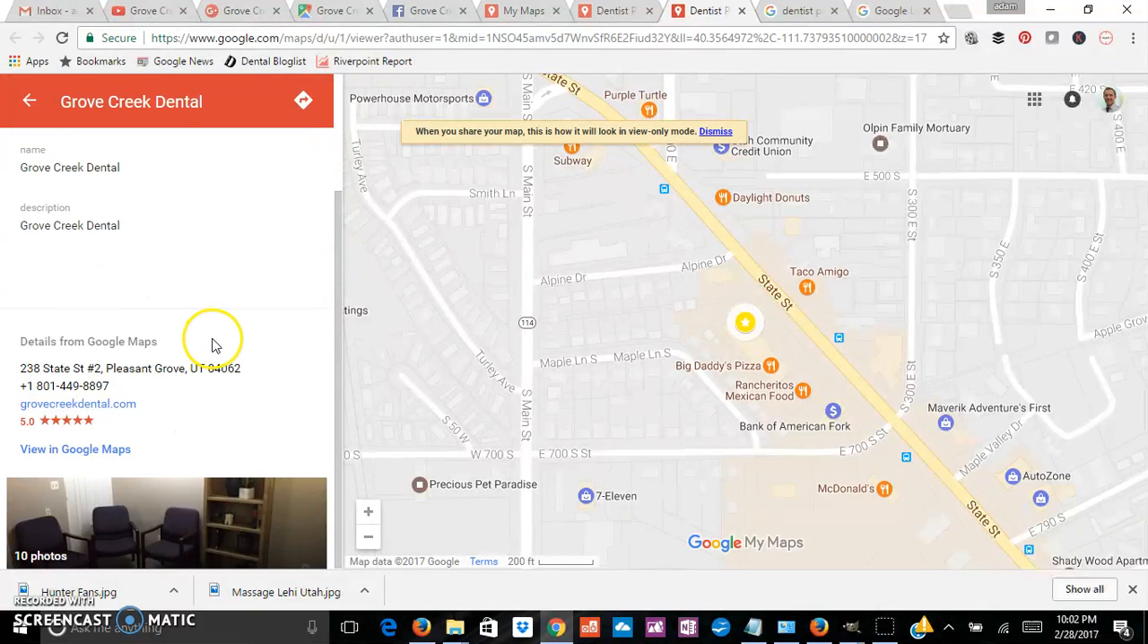
# Step: Go back from the Grove Creek Dental details to the previewed map's overview, review its web property links, and return to the map editor
pyautogui.scroll(3, 212, 345)
pyautogui.click(31, 243)
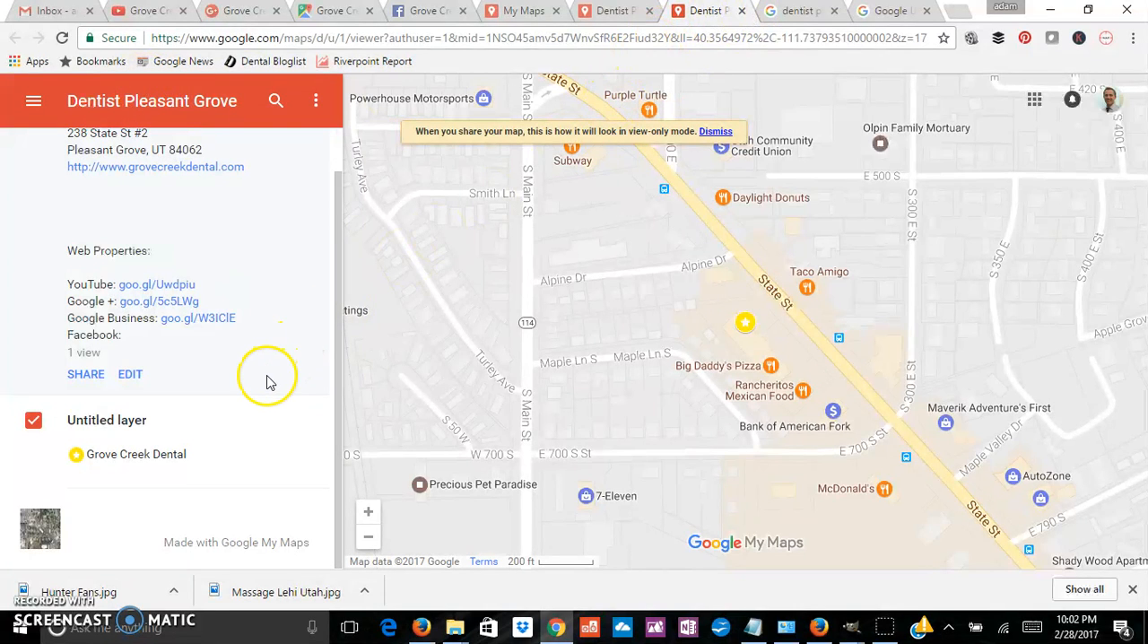
pyautogui.scroll(1, 215, 312)
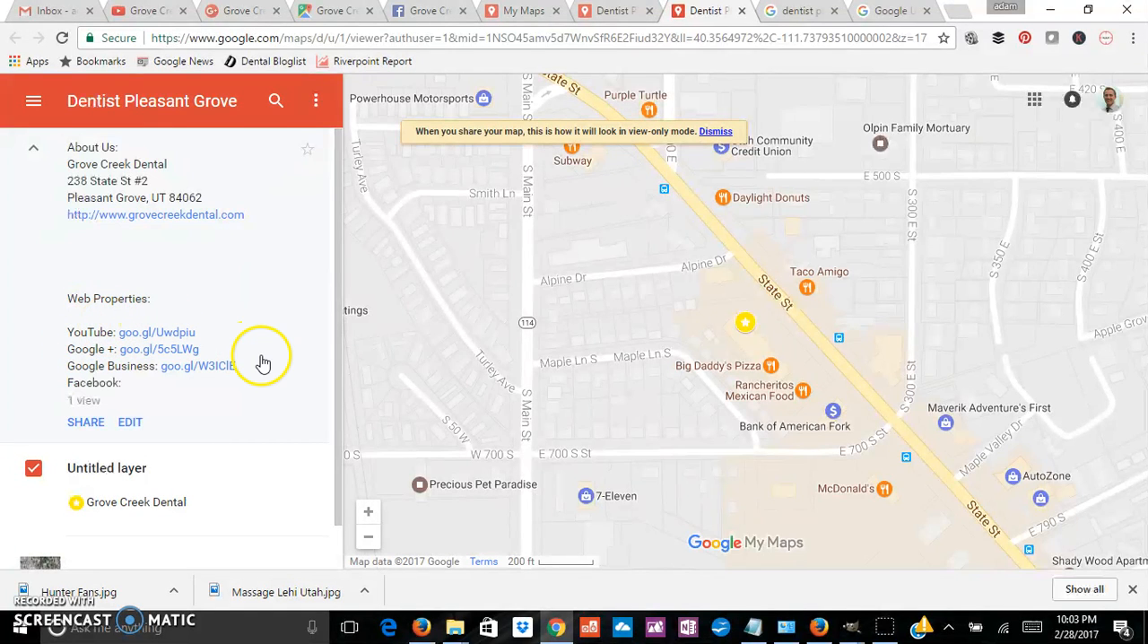
pyautogui.scroll(-1, 263, 359)
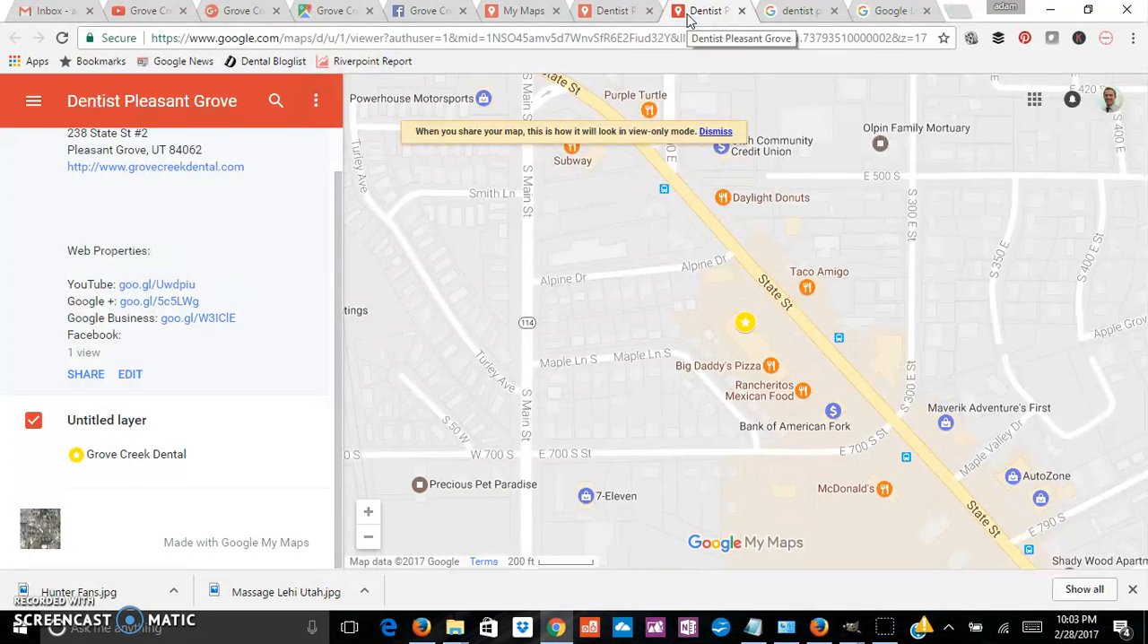
pyautogui.click(617, 12)
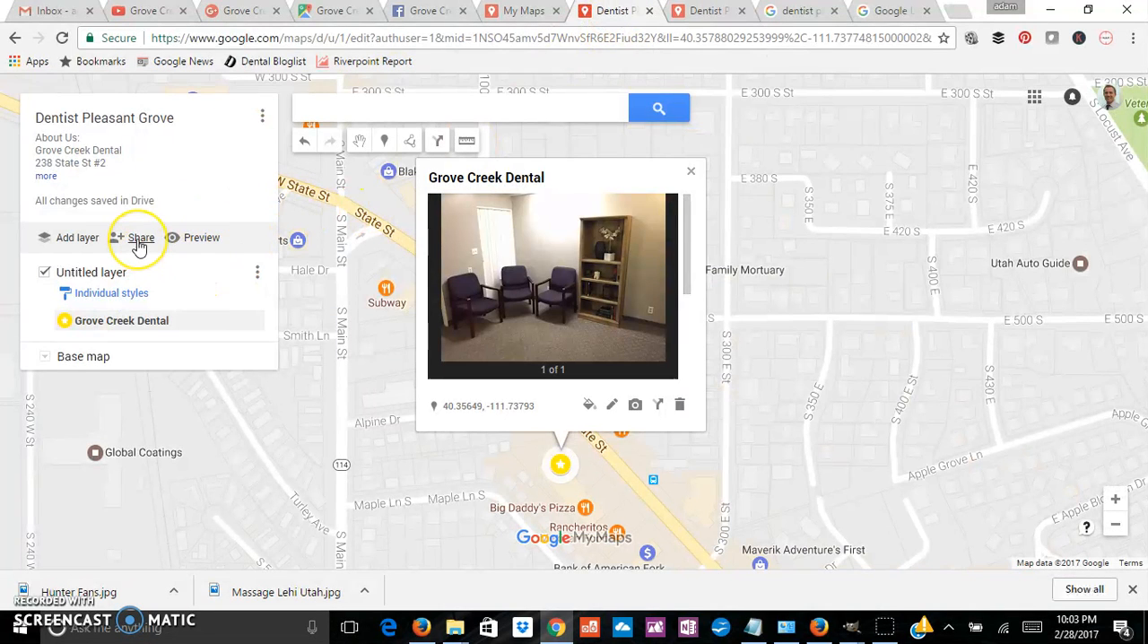
# Step: Try to get the code for embedding the Dentist Pleasant Grove map on a website
pyautogui.click(263, 118)
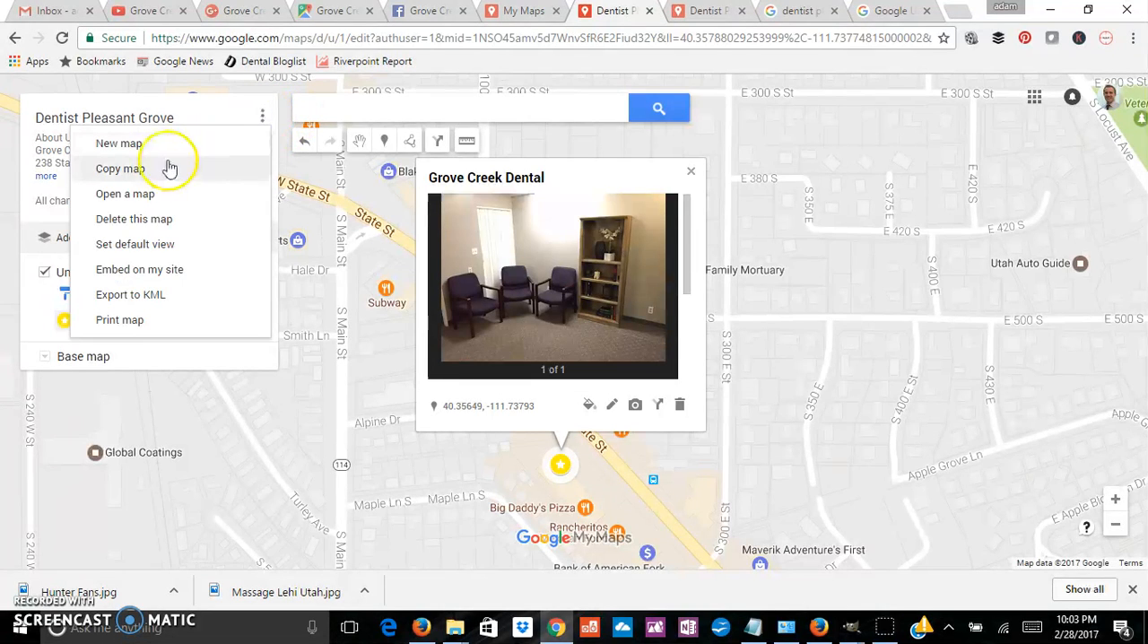
pyautogui.click(149, 270)
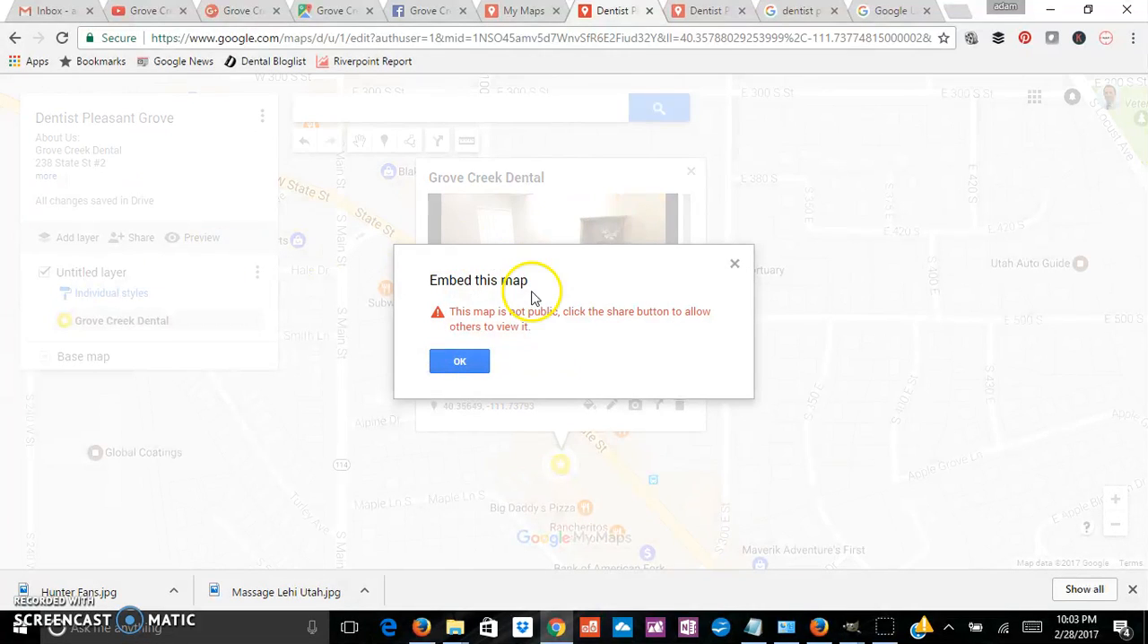
pyautogui.click(470, 359)
# Step: Set the map's link sharing to "On - Public on the web" and finish the sharing settings
pyautogui.click(142, 239)
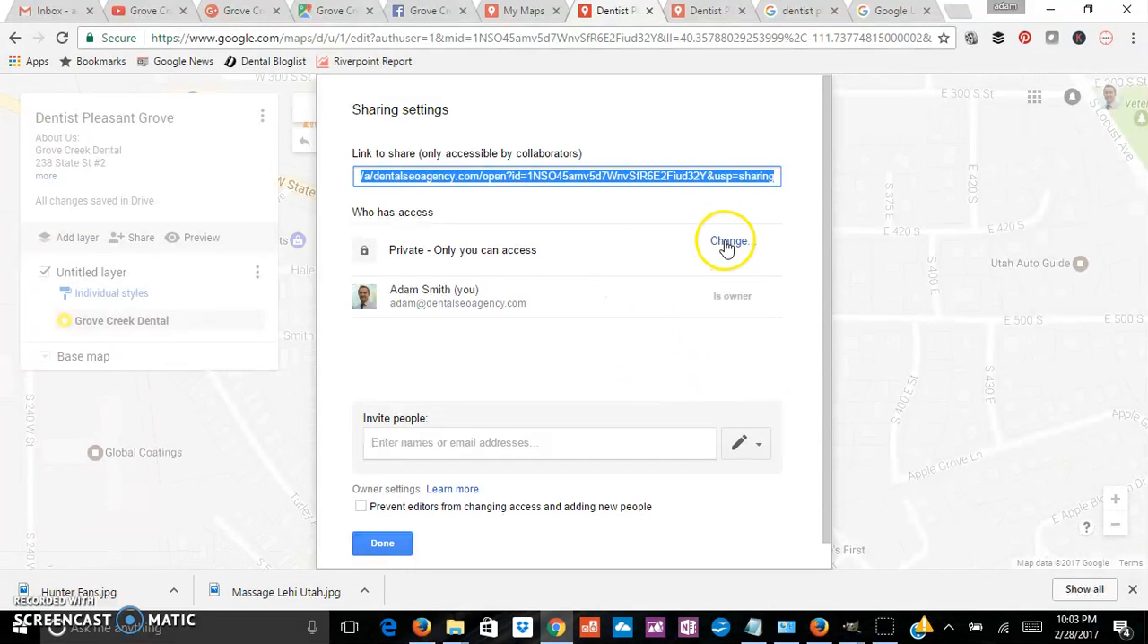
pyautogui.click(746, 253)
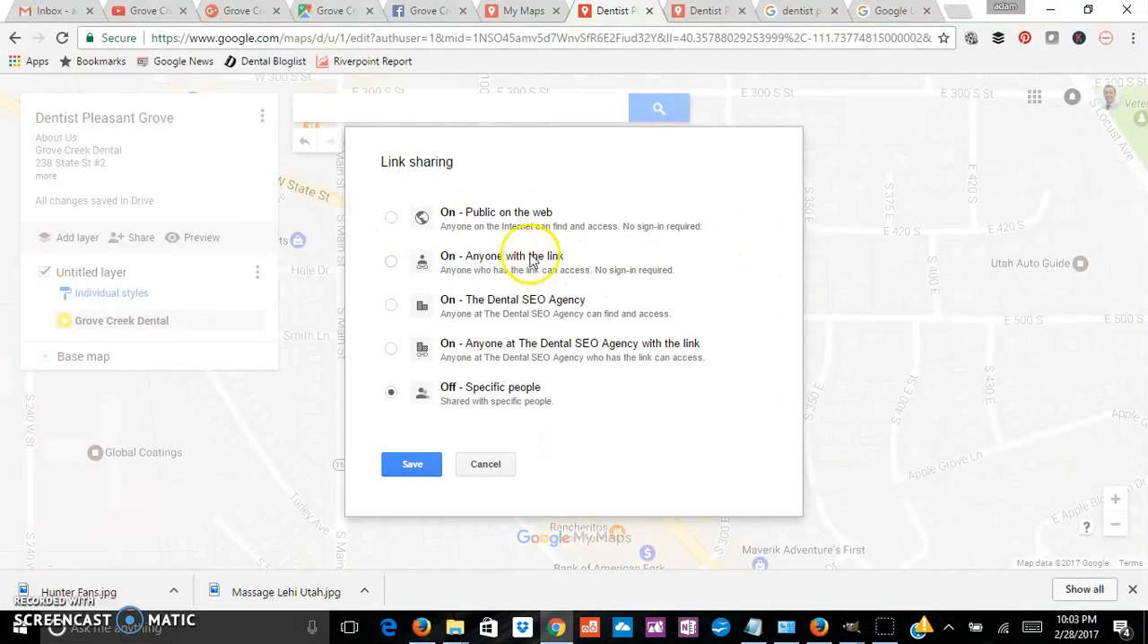
pyautogui.click(394, 220)
pyautogui.click(411, 498)
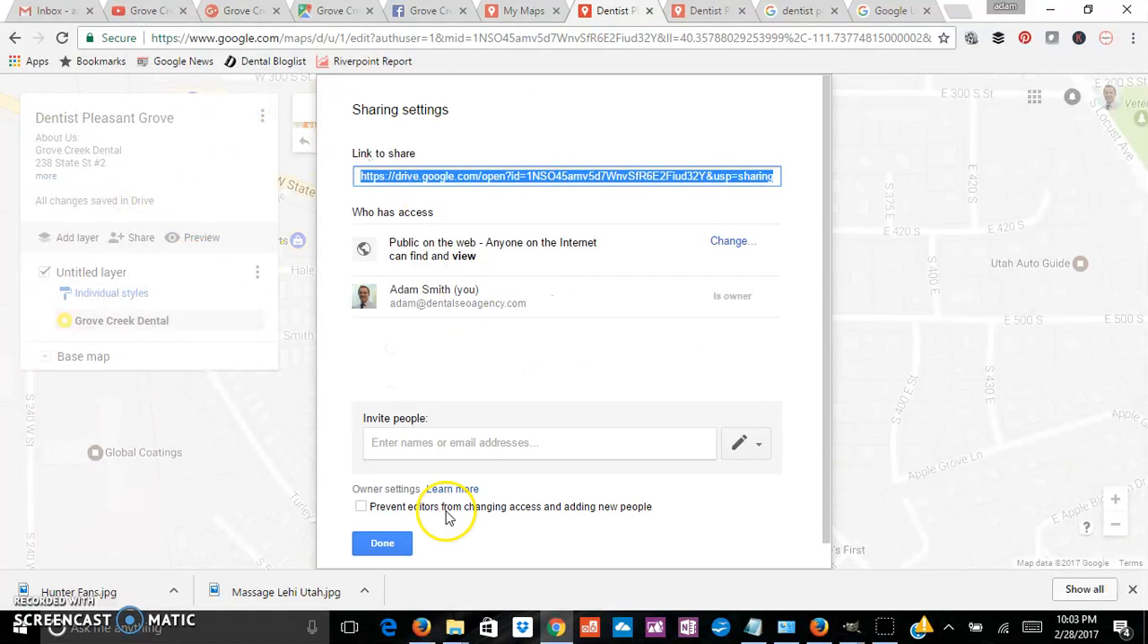
pyautogui.click(381, 543)
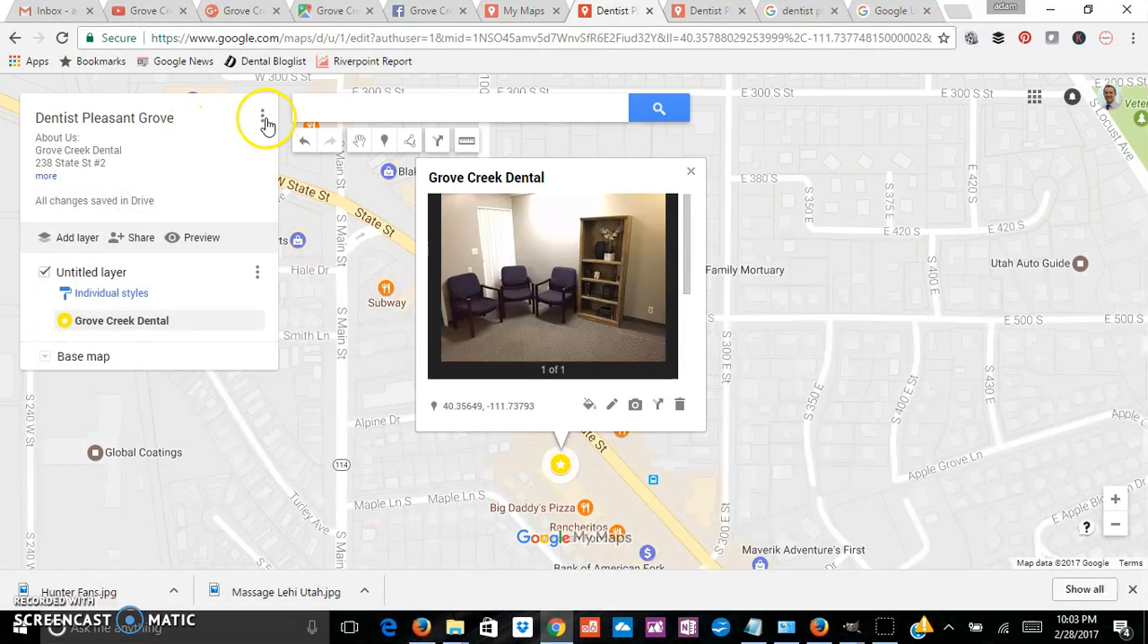
# Step: View the public map's HTML embed code, then close it and the Grove Creek Dental marker's info window
pyautogui.click(262, 118)
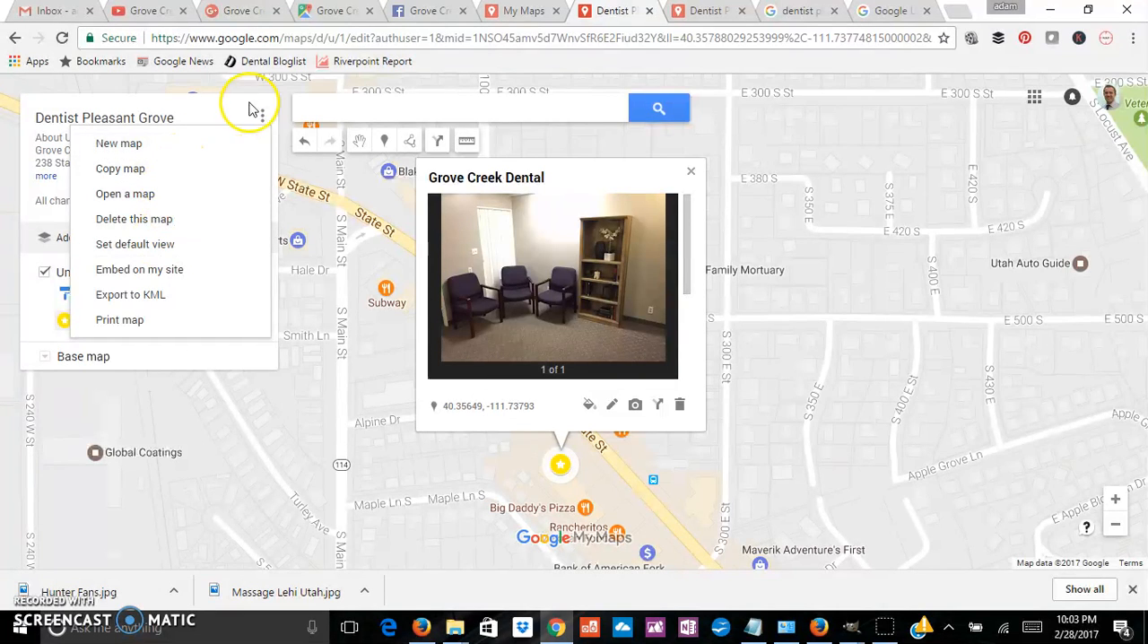
pyautogui.click(128, 269)
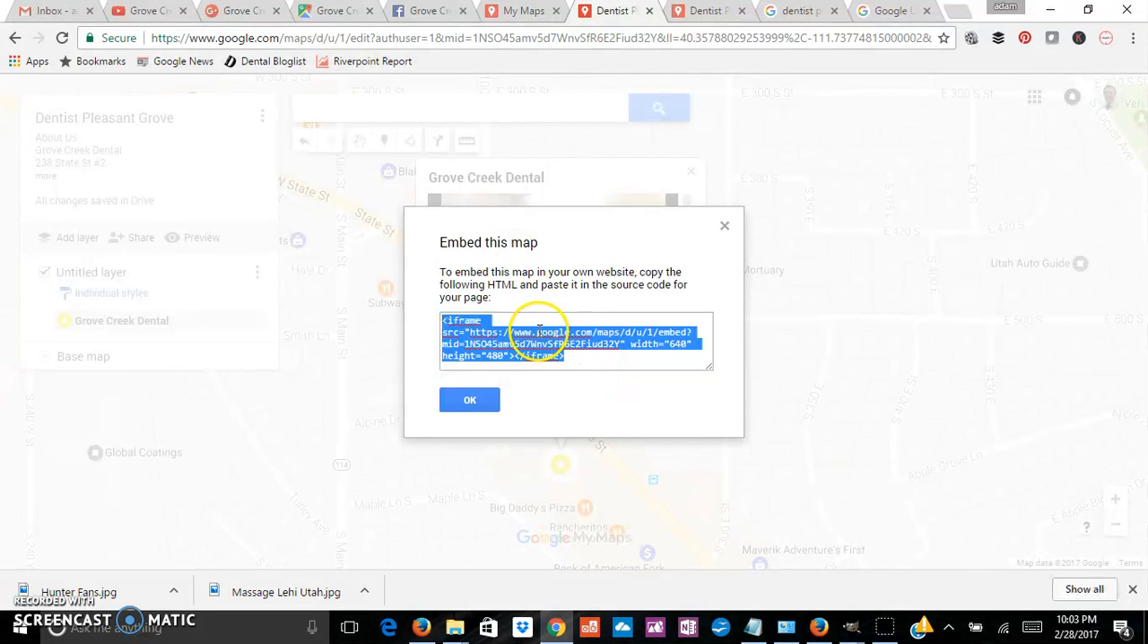
pyautogui.click(724, 226)
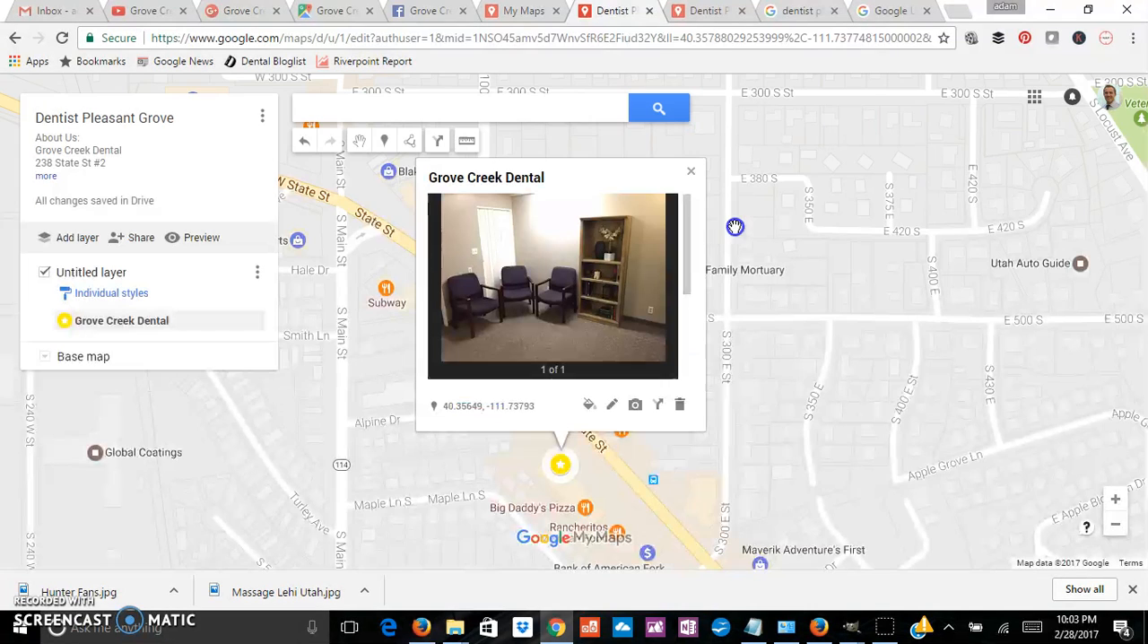
pyautogui.click(762, 470)
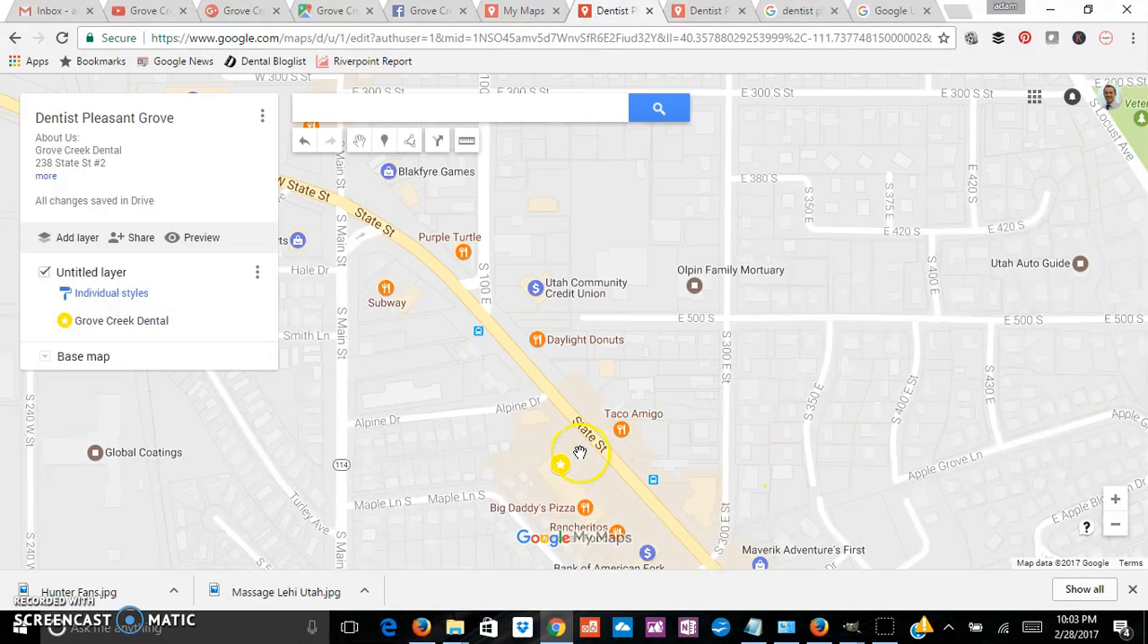